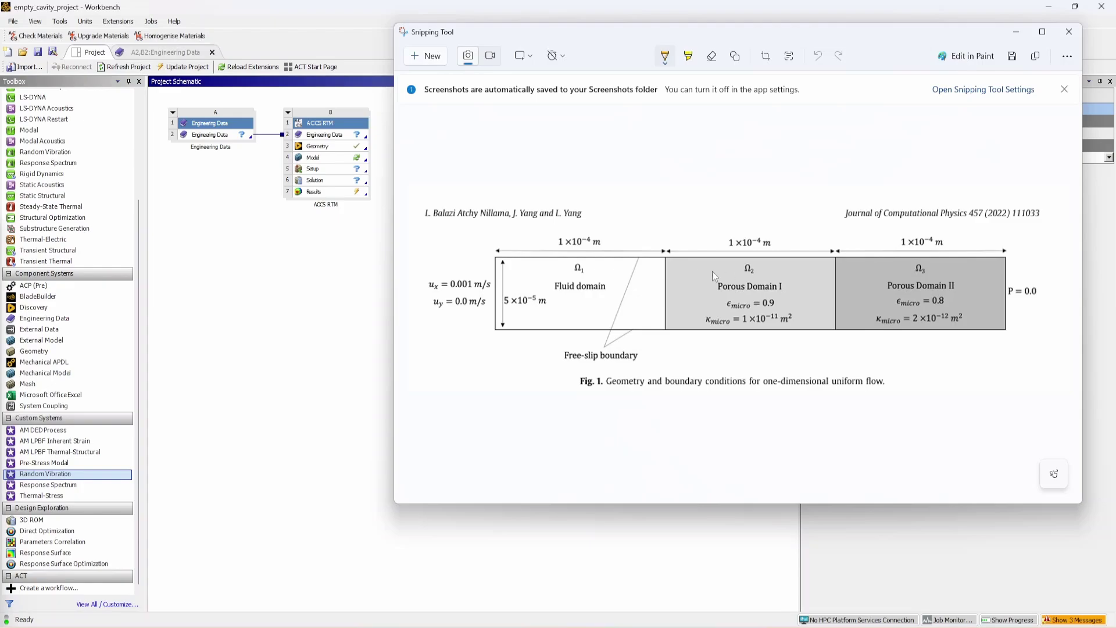
- Open the standalone Engineering Data and review the permeabilities of Porous Domain I and Porous Domain II and the RTM resin's viscosity
left_click(225, 183)
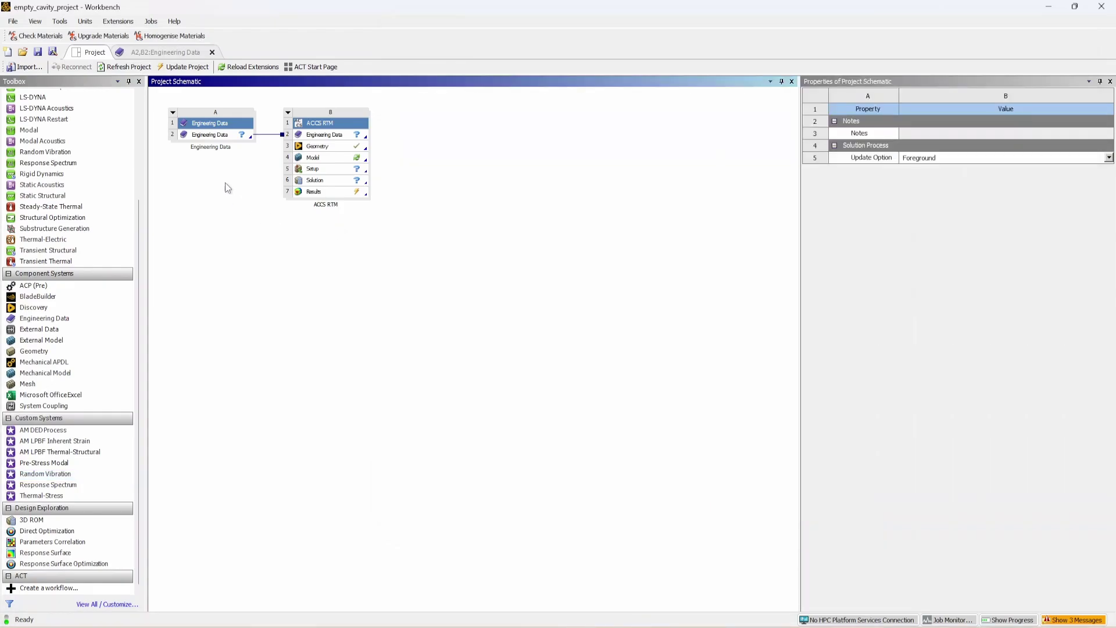
double_click(199, 136)
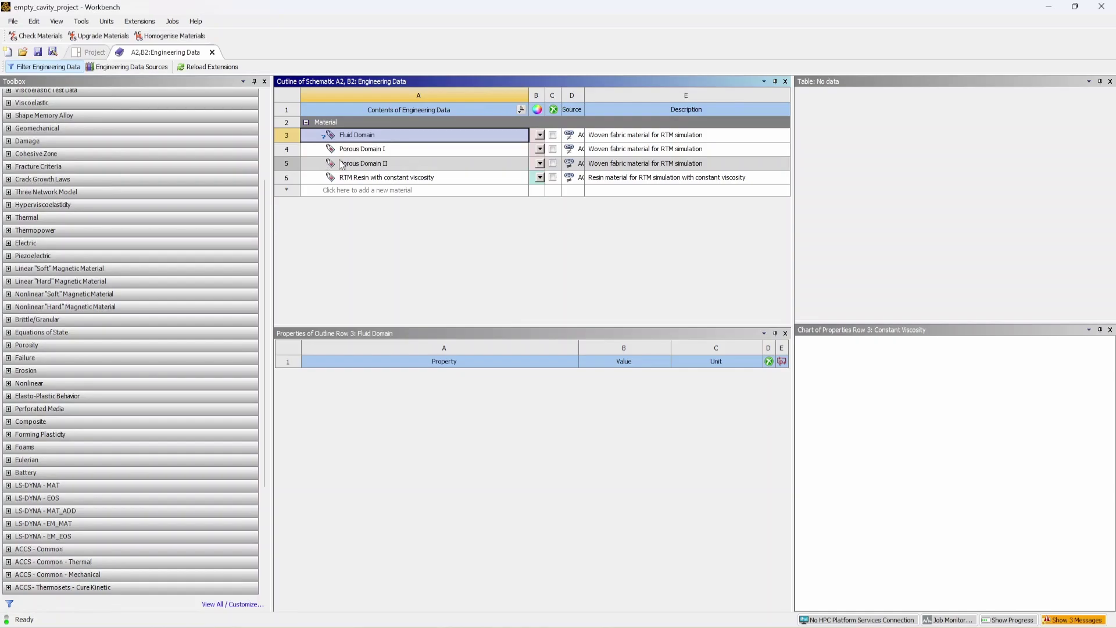
left_click(449, 152)
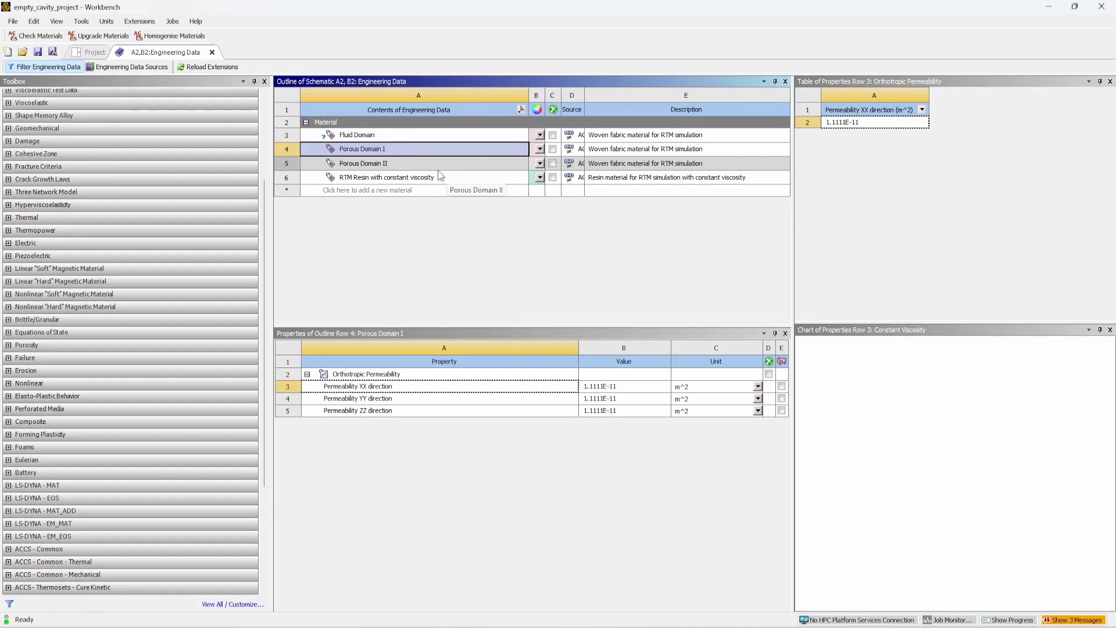
left_click(437, 163)
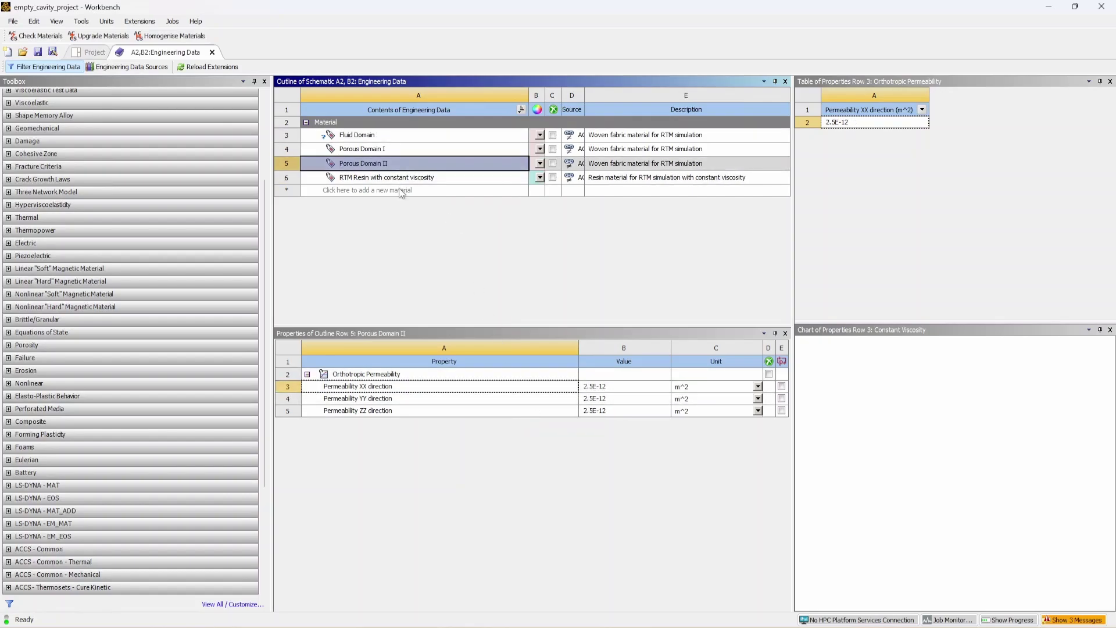
left_click(420, 178)
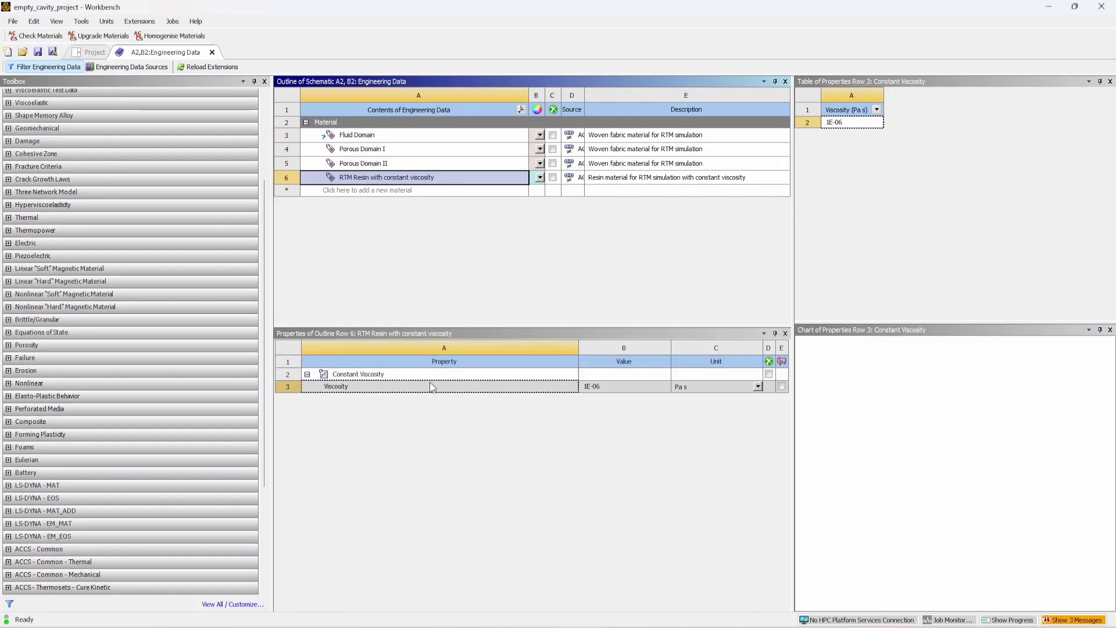
- Add the Empty Cavity property from the ACCS - RTM - Fabric group to the Fluid Domain material
left_click(372, 139)
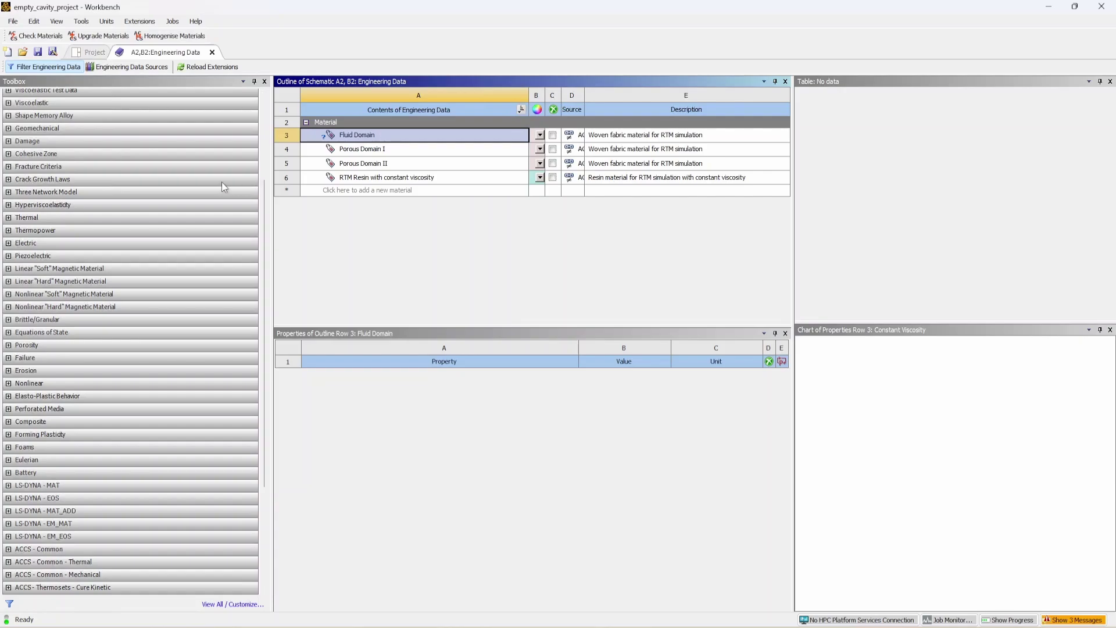
scroll(222, 182, "up", 2)
scroll(234, 203, "down", 6)
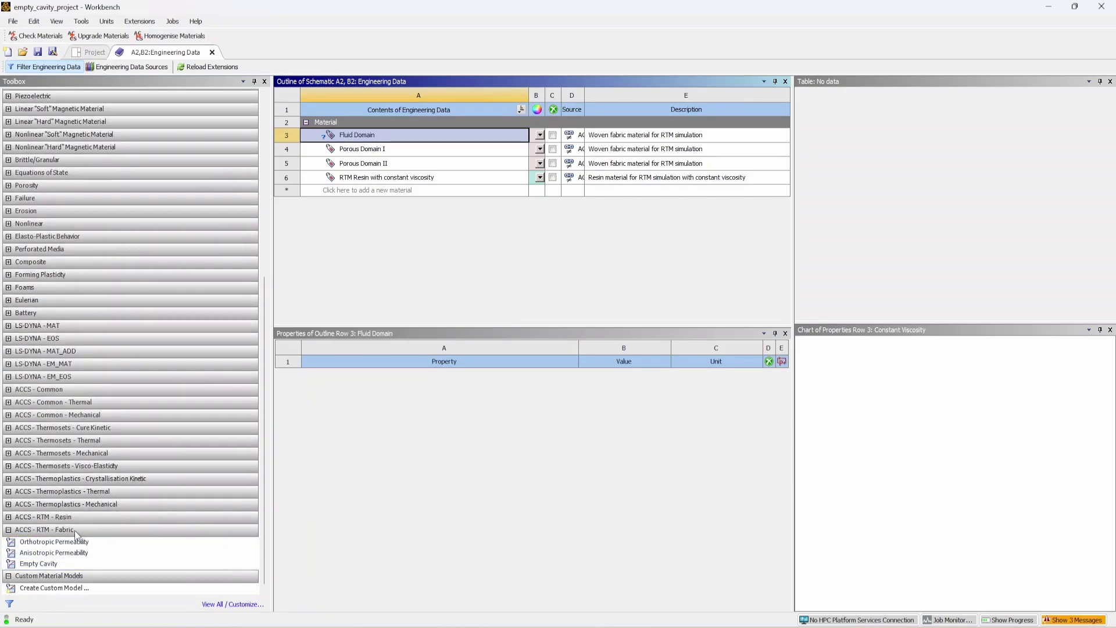
left_click(80, 563)
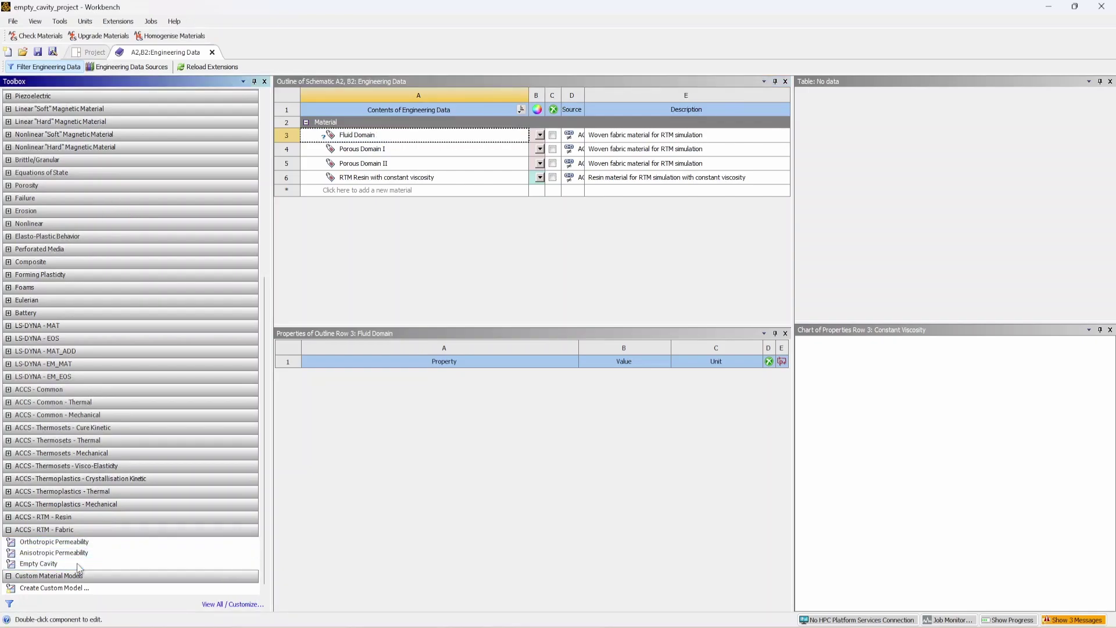
double_click(80, 564)
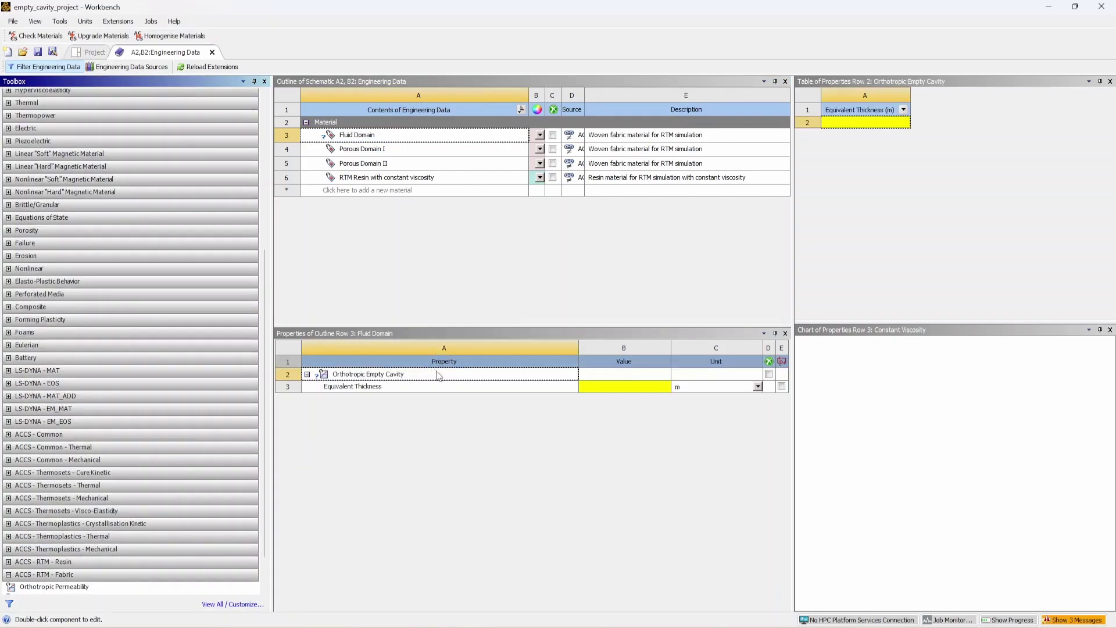
- Check the channel height in the reference figure and set the Fluid Domain's Equivalent Thickness to 5e-5 m
left_click(486, 386)
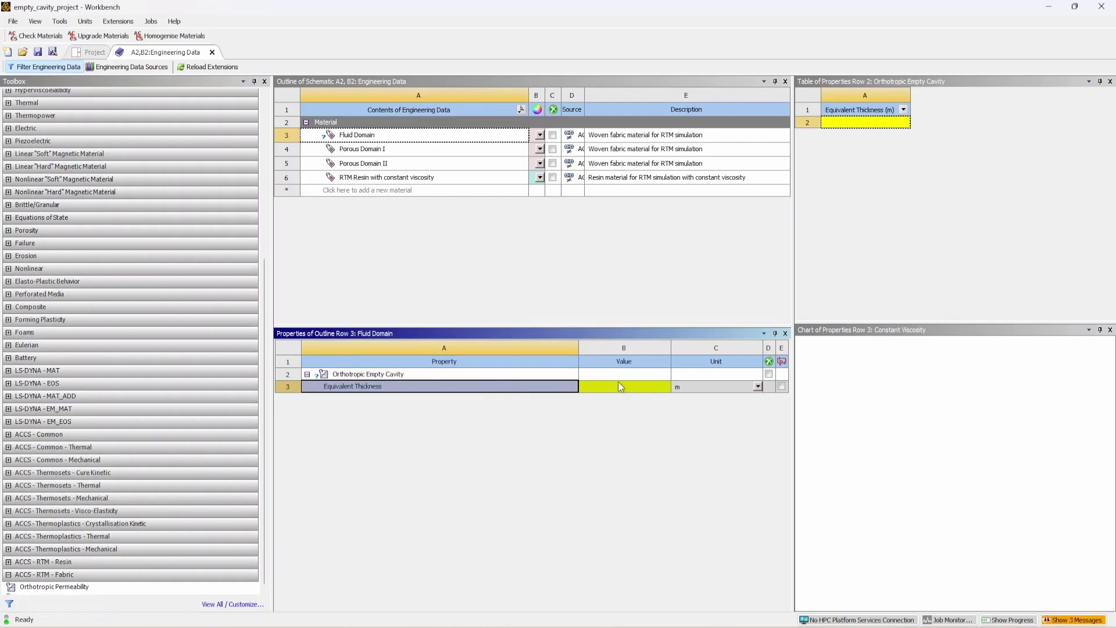
left_click(618, 382)
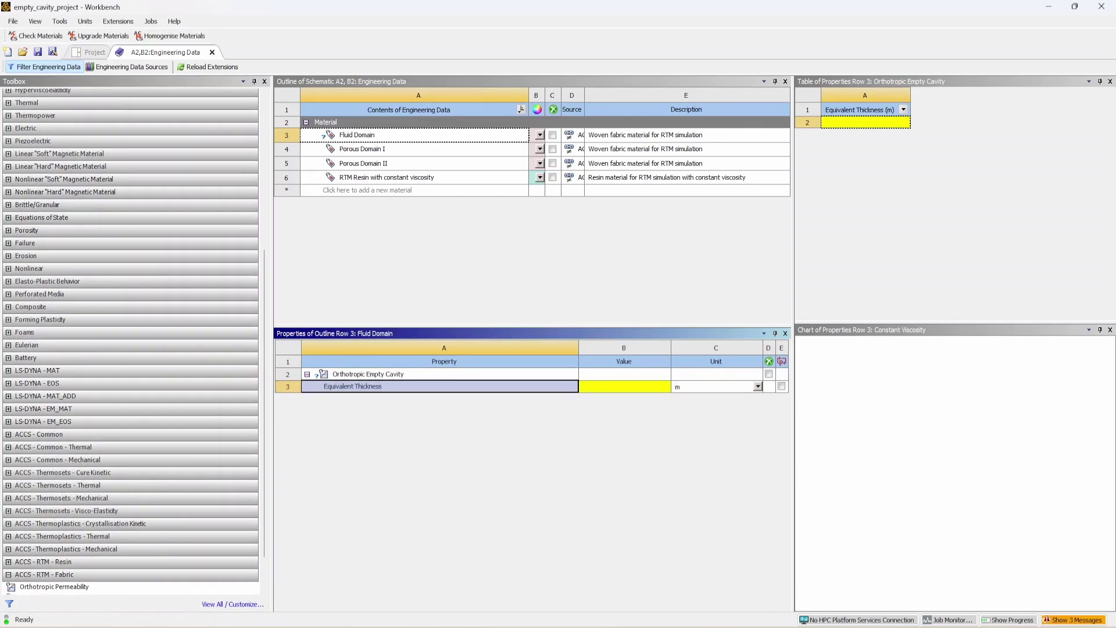
key("alt+Tab")
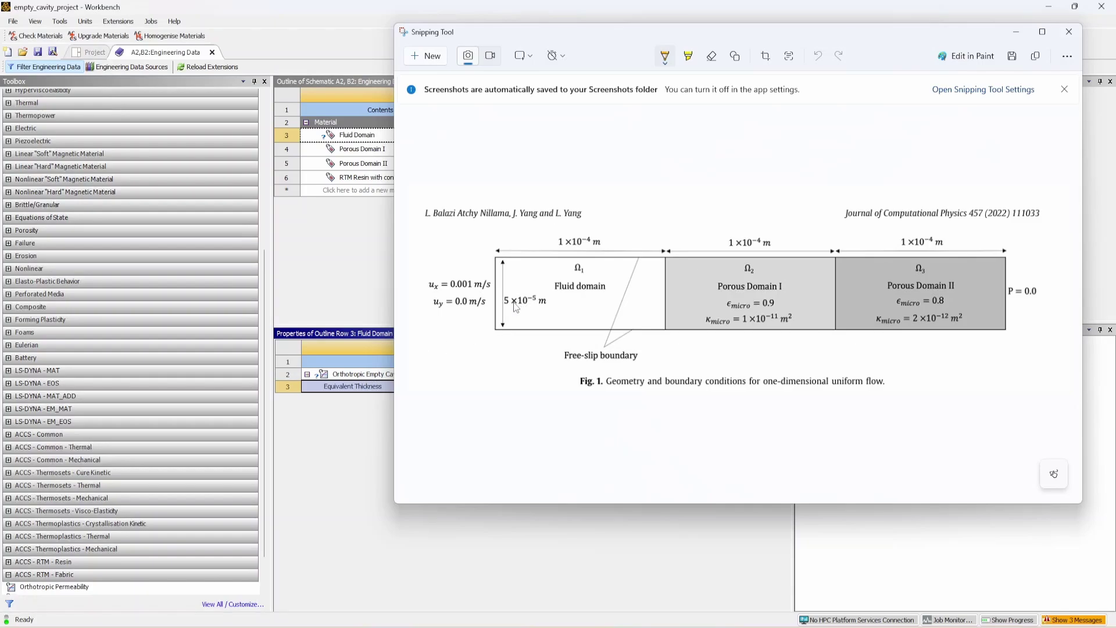
left_click(335, 474)
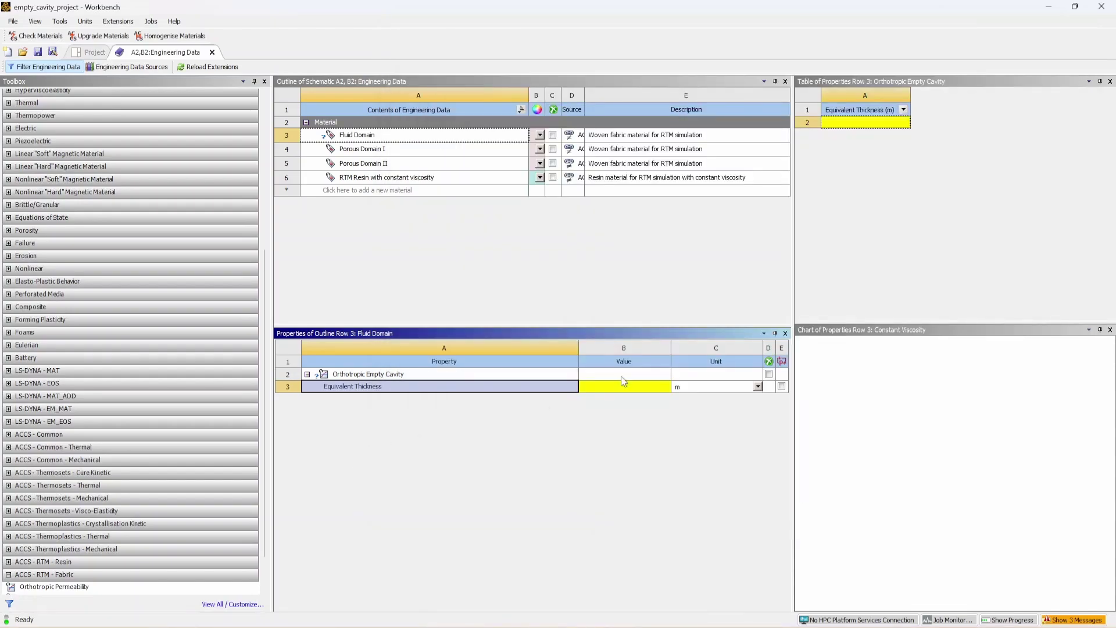
left_click(609, 384)
left_click(631, 380)
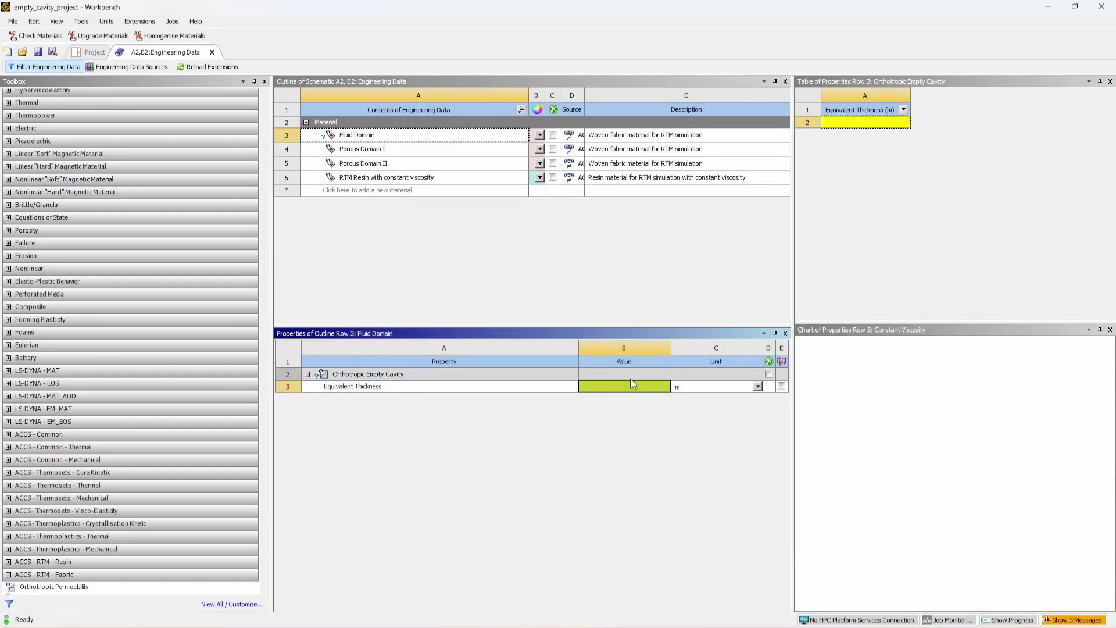
type("5e-5")
key("Return")
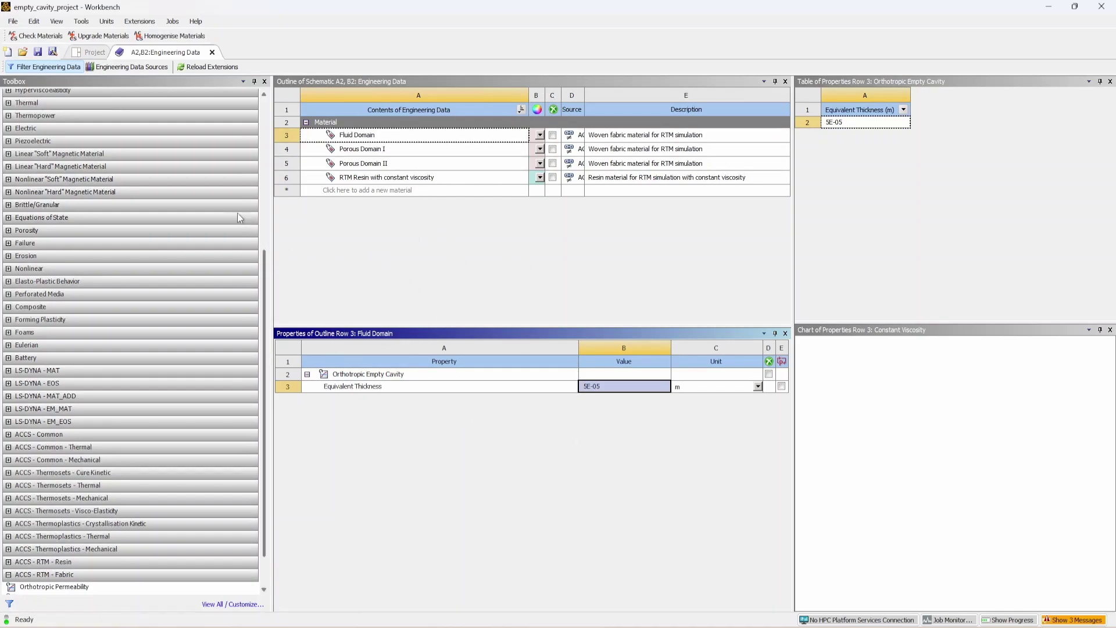
- Return to the project schematic, refresh the Model cell of the ACCS RTM system and open it in Mechanical
left_click(89, 52)
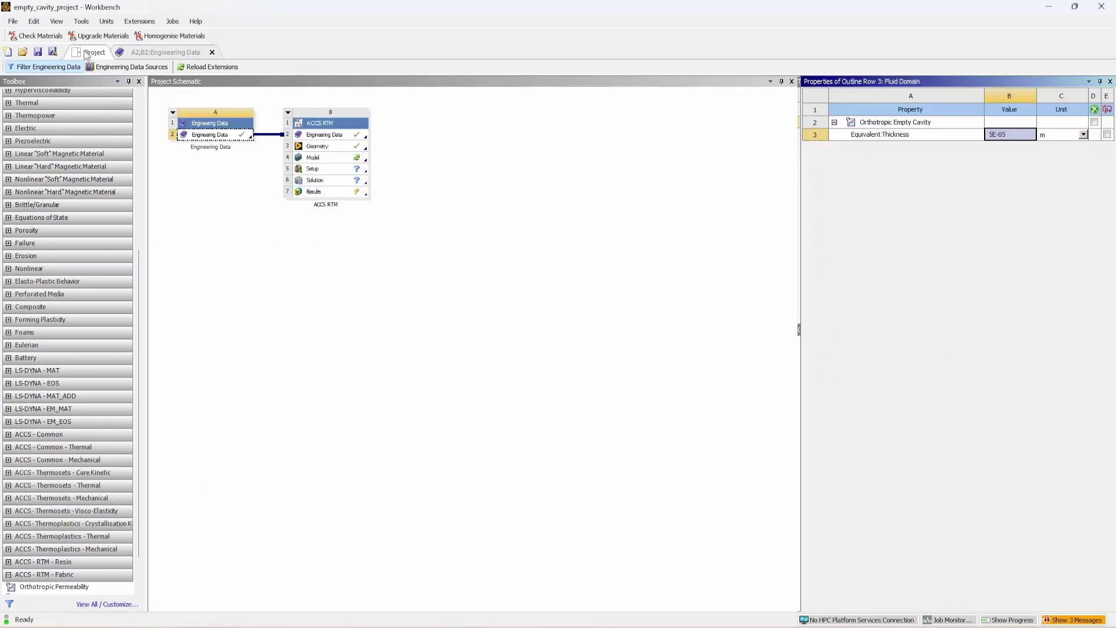
right_click(323, 157)
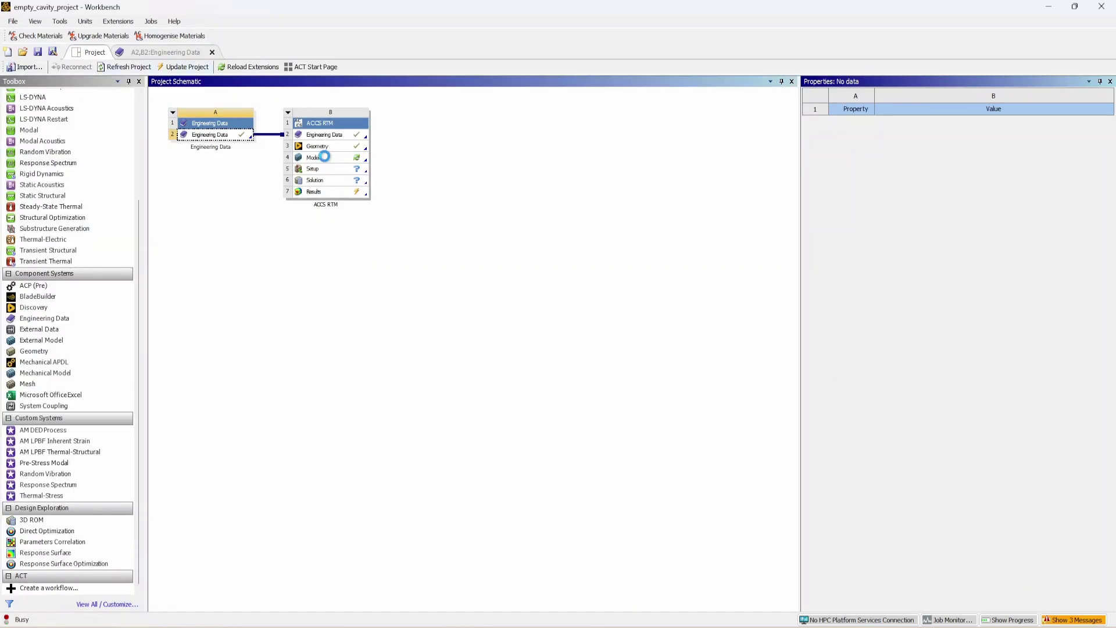
left_click(370, 242)
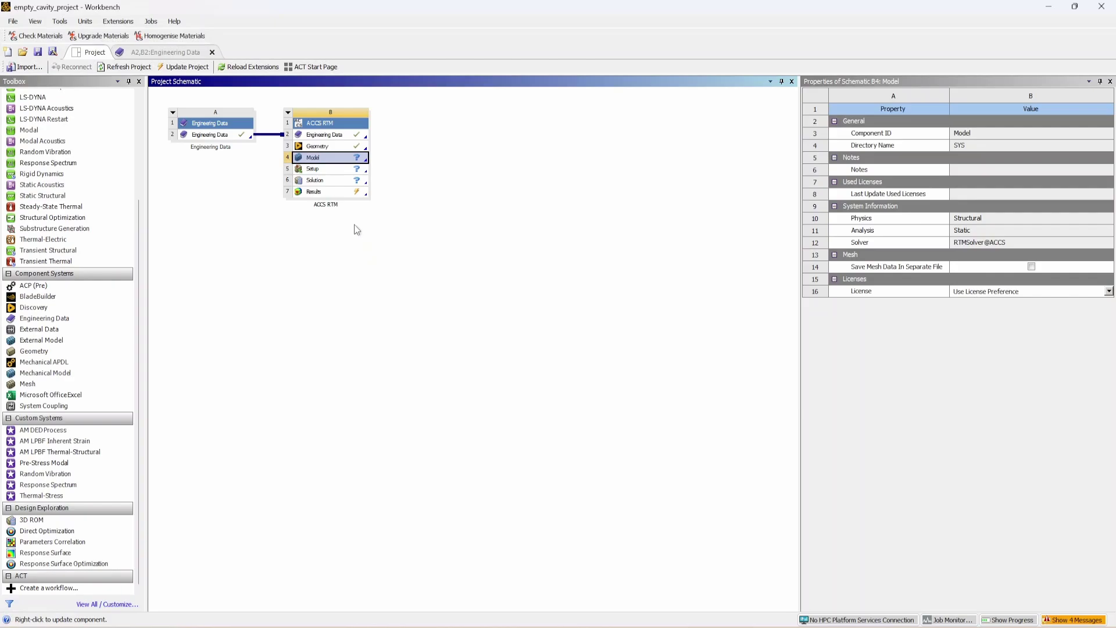
double_click(322, 161)
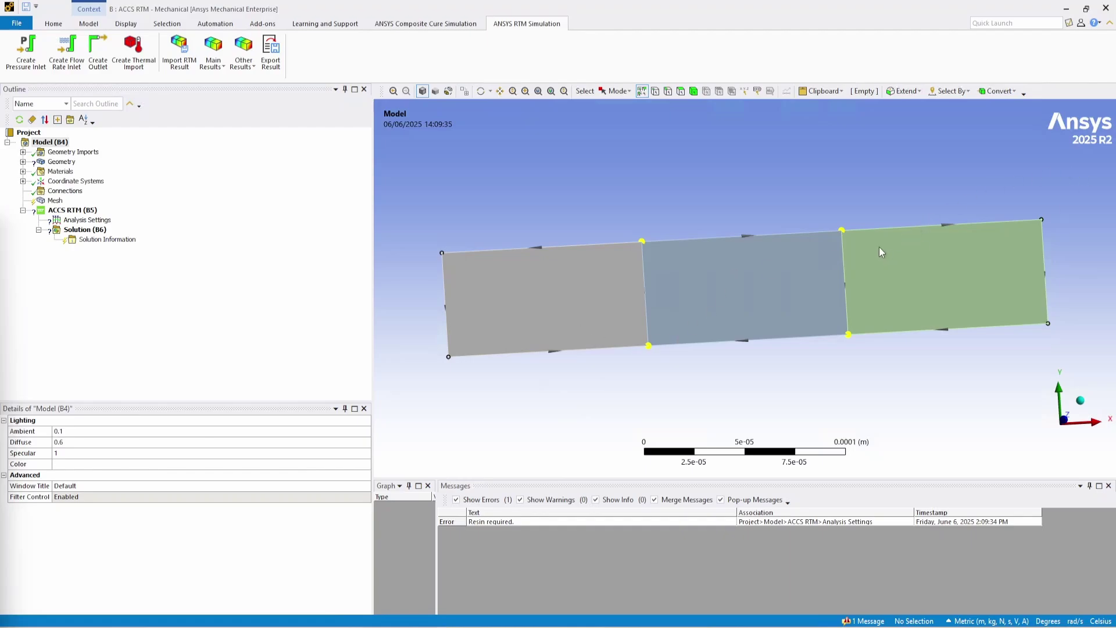
- Expand the model's geometry and set the thickness of surface body SYS\s1 to 5e-5 m
left_click(22, 162)
left_click(67, 173)
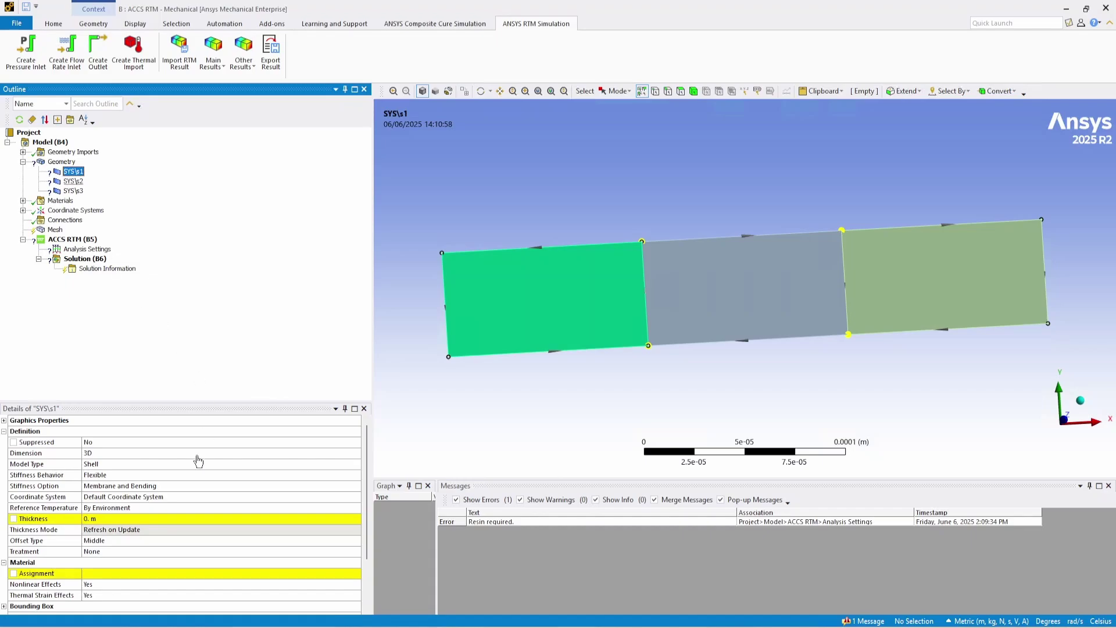
left_click(180, 519)
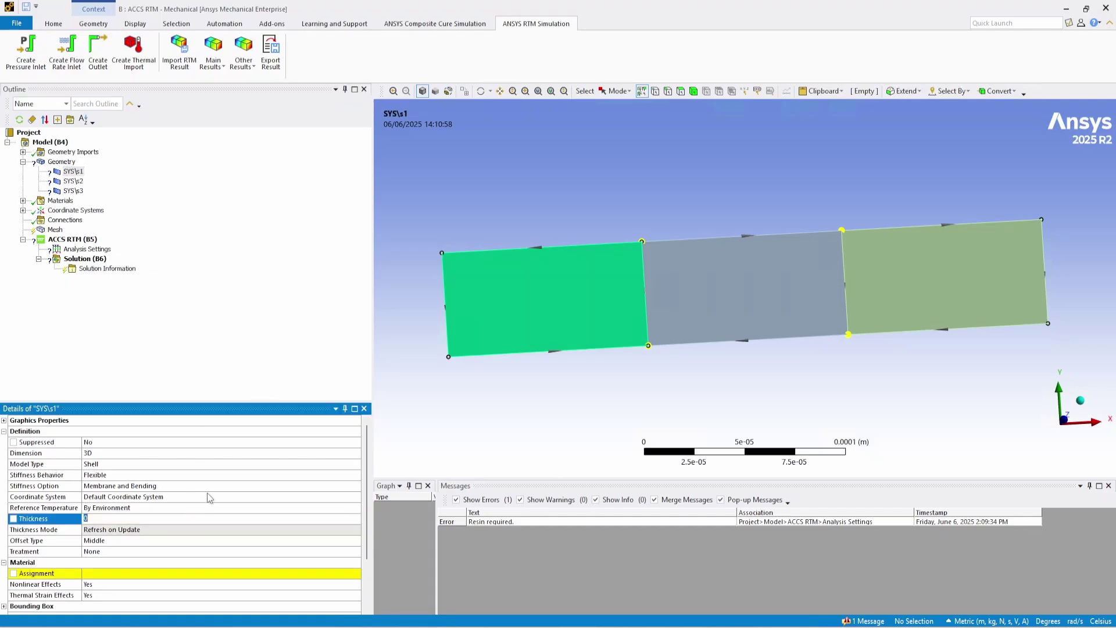
type("5e-5")
key("Return")
- Set the thickness of surface bodies SYS\s2 and SYS\s3 to 5e-5 m each
left_click(72, 181)
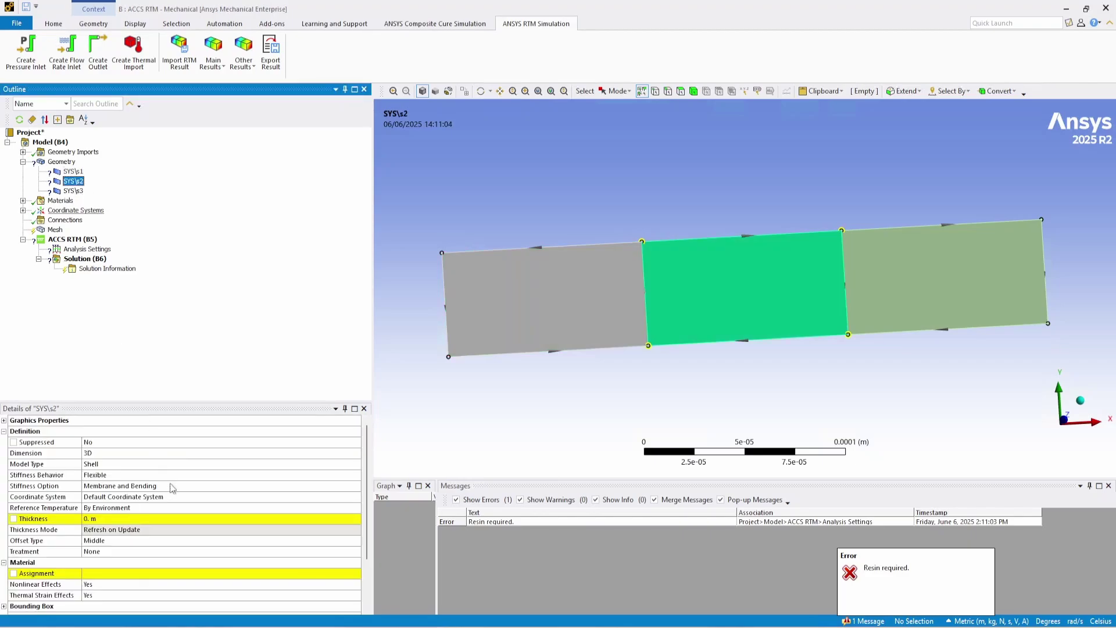
left_click(153, 519)
type("5e-5")
key("Return")
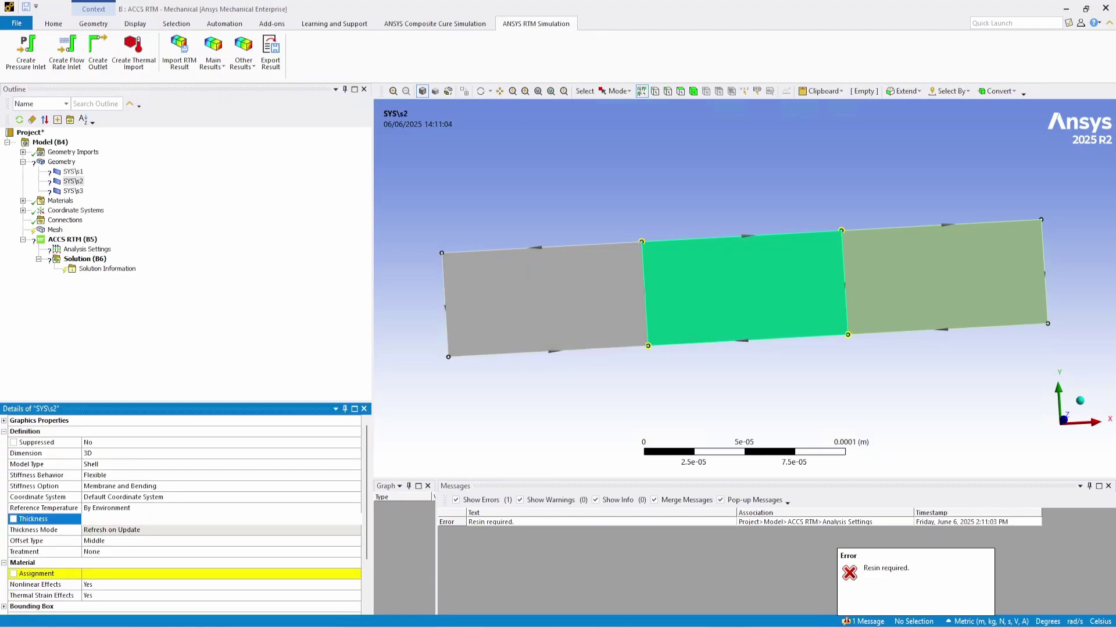
left_click(72, 191)
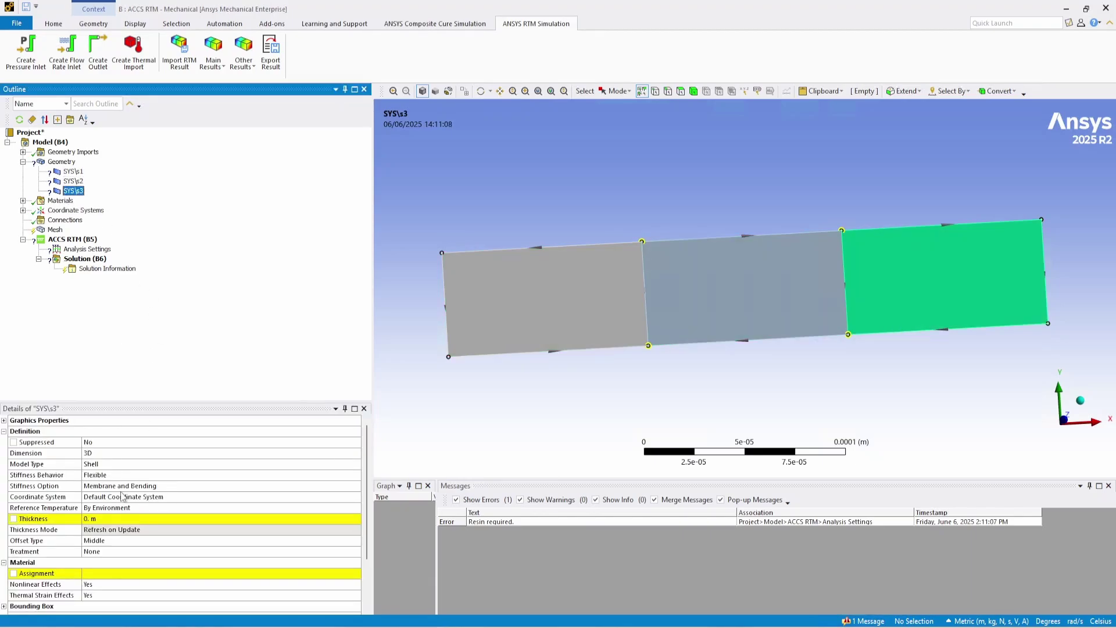
left_click(124, 519)
type("5.e-005")
key("Return")
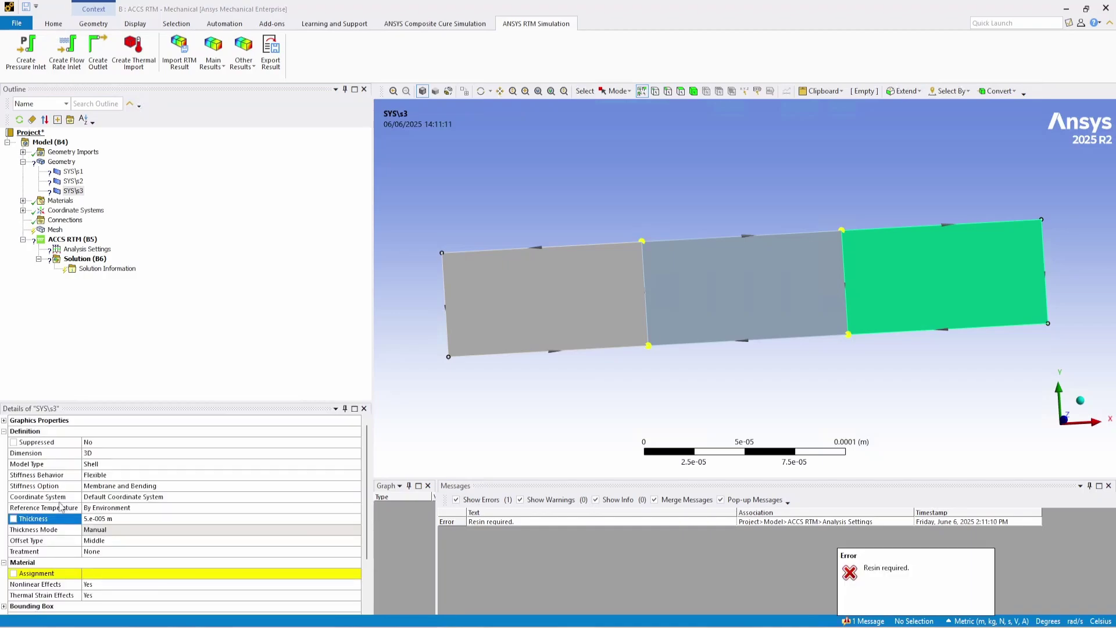
- Assign the material Porous Domain II to SYS\s3, Porous Domain I to SYS\s2 and Fluid Domain to SYS\s1
left_click(352, 574)
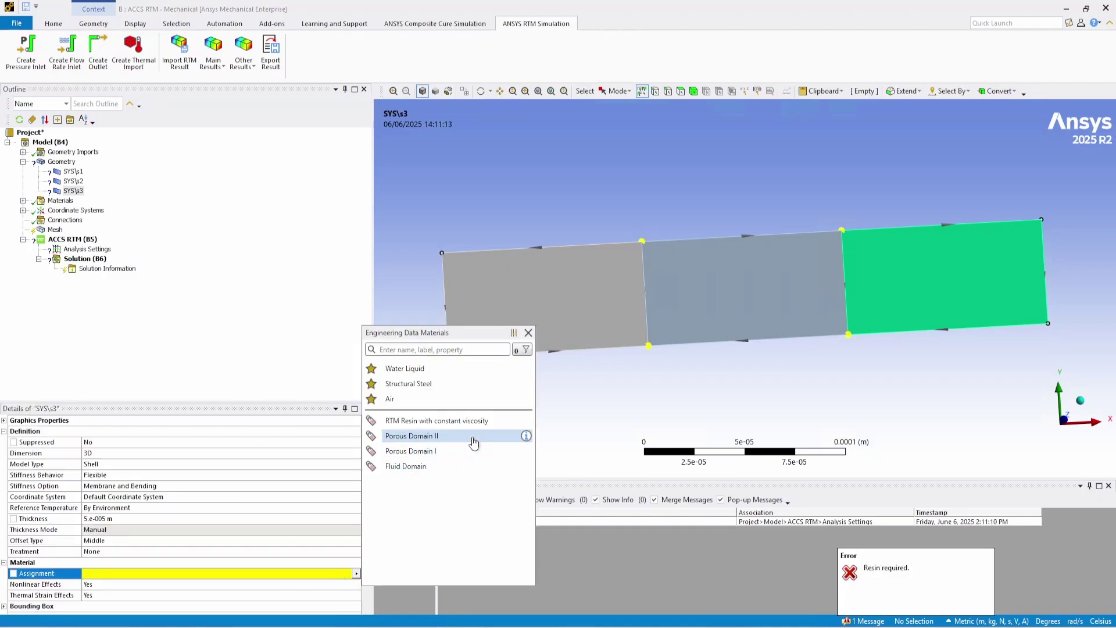
left_click(418, 436)
left_click(73, 181)
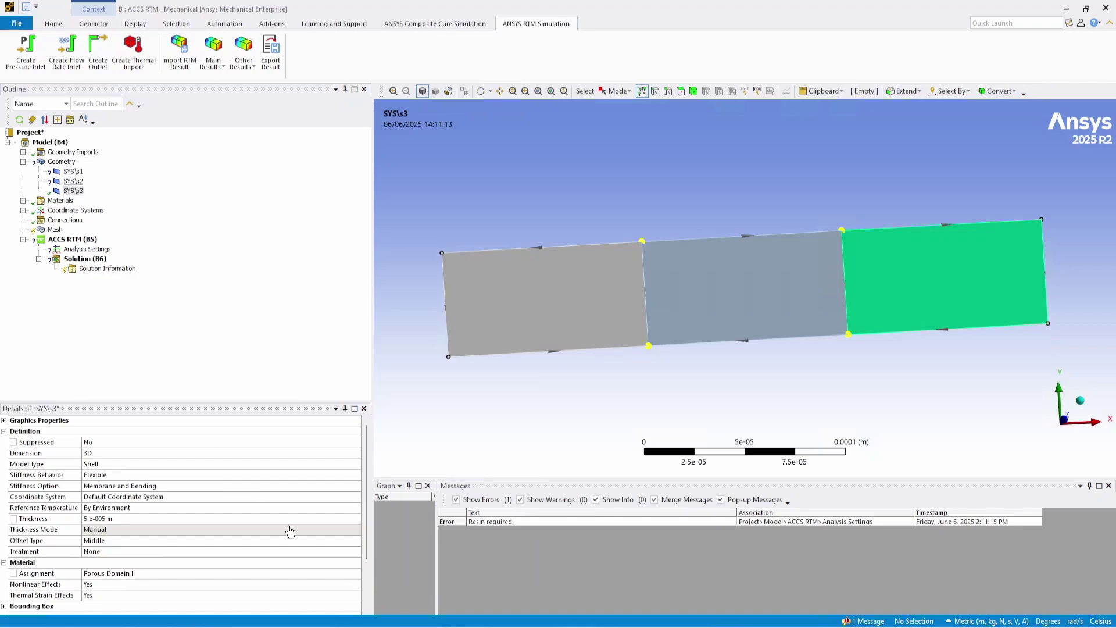
left_click(339, 575)
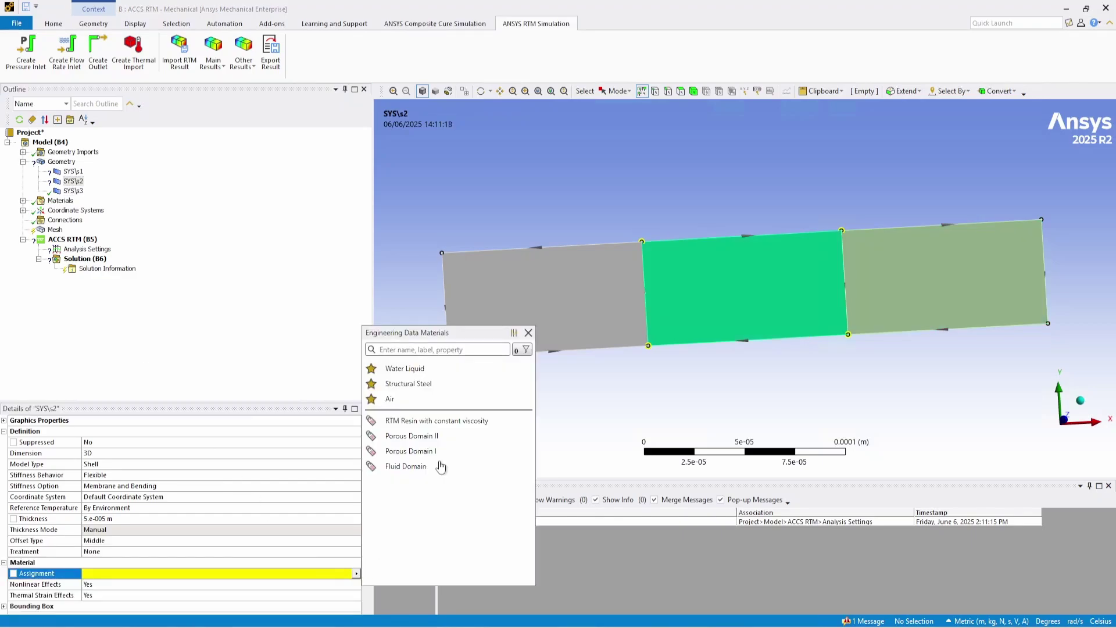
left_click(454, 451)
left_click(74, 171)
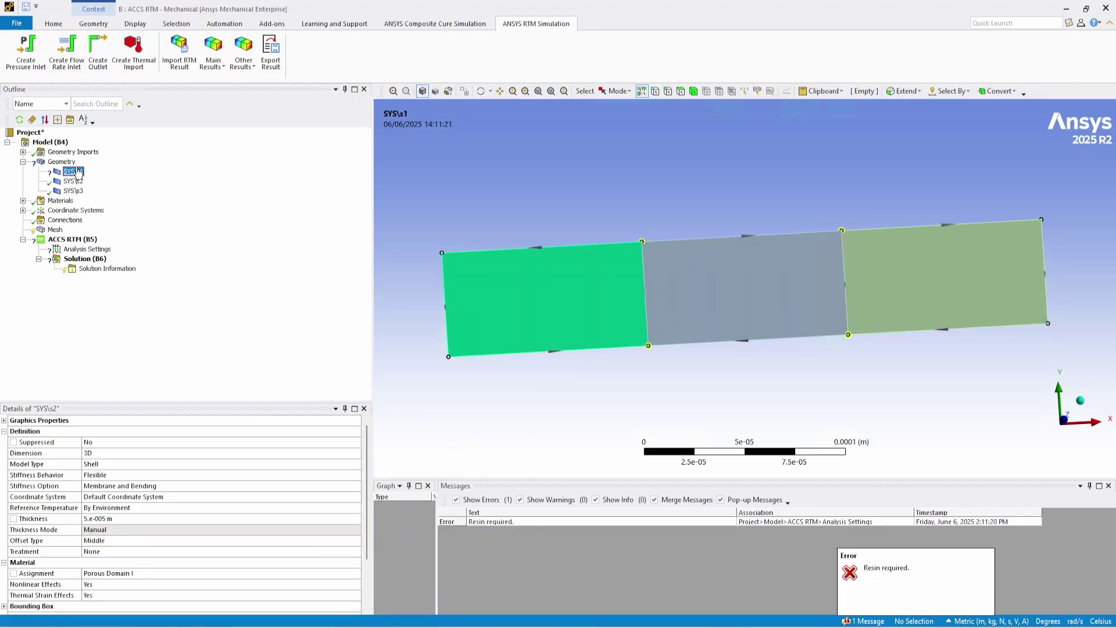
left_click(353, 575)
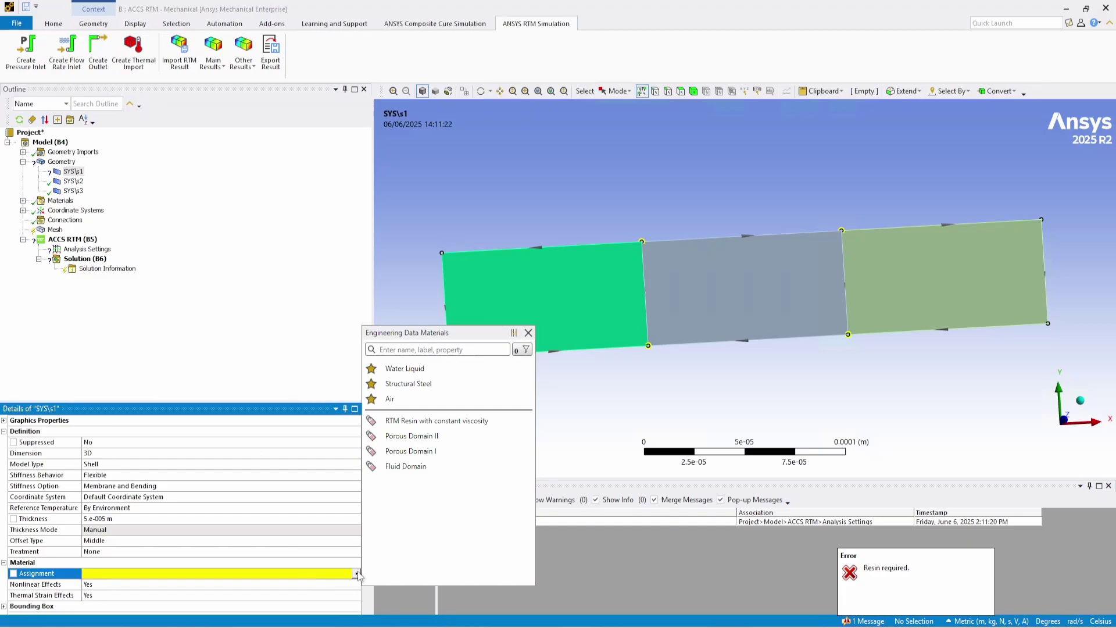
left_click(438, 468)
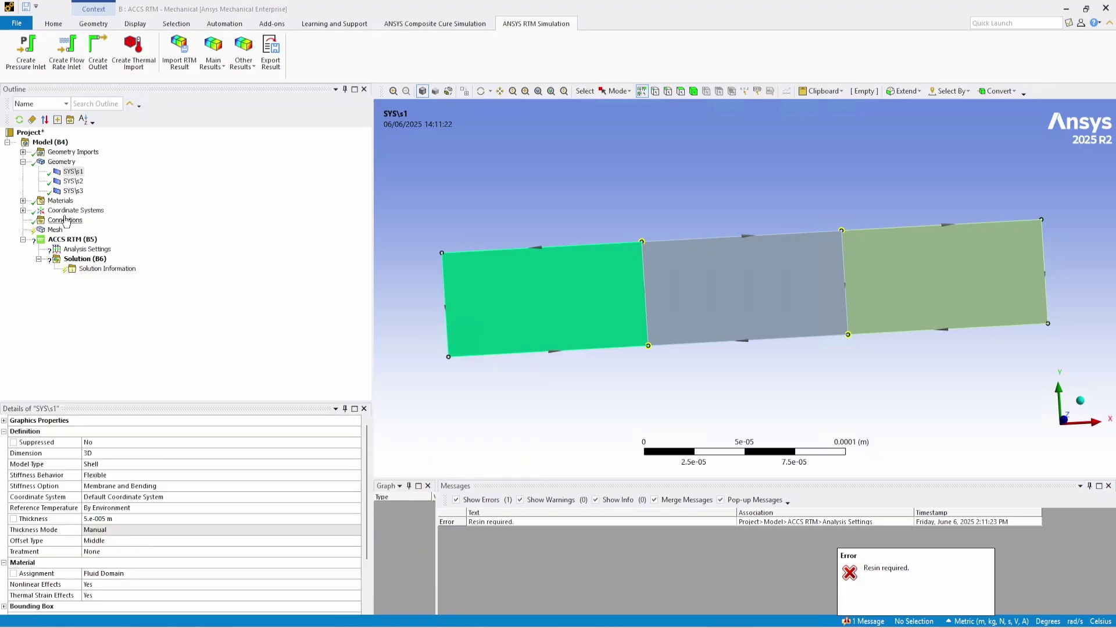
- Generate the mesh for all three bodies and insert a Node Merge Group under a mesh edit
right_click(56, 230)
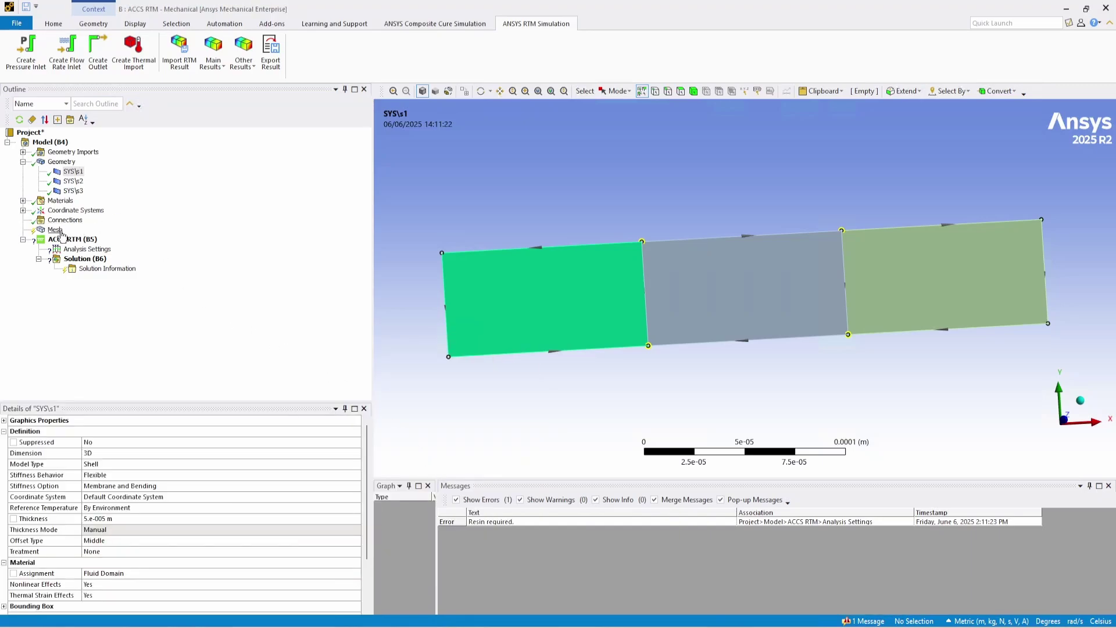
left_click(91, 273)
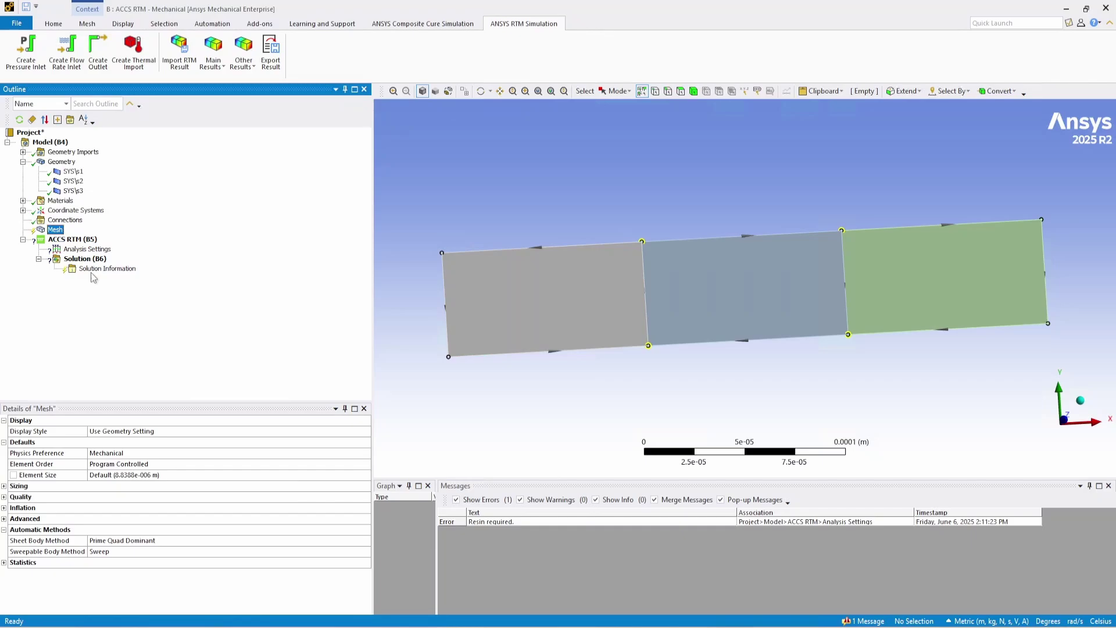
right_click(47, 231)
mouse_move(65, 240)
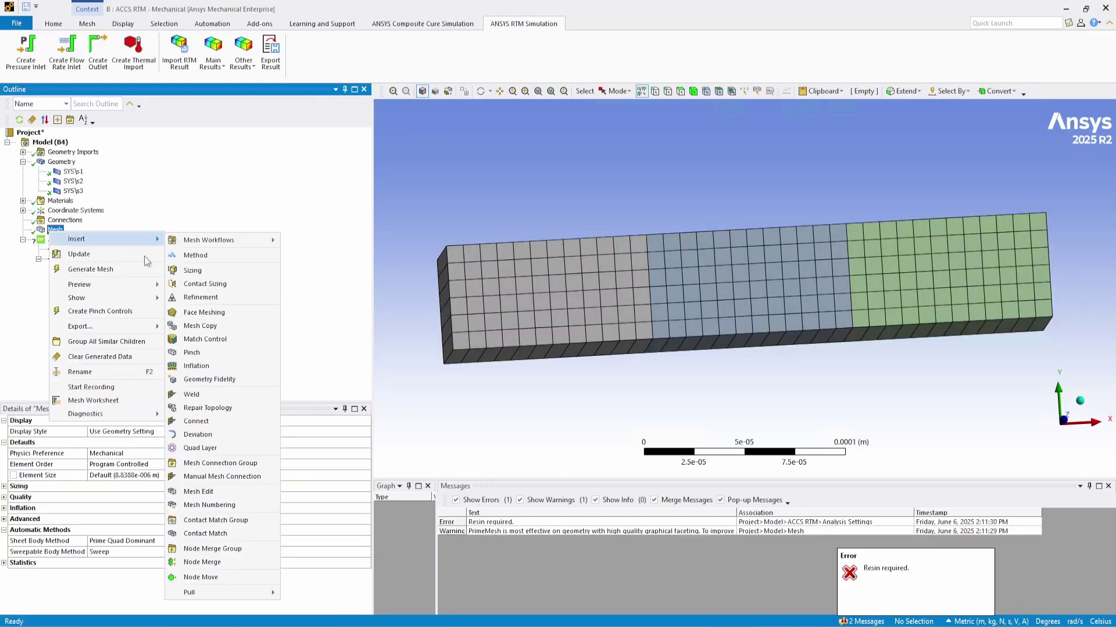
left_click(232, 551)
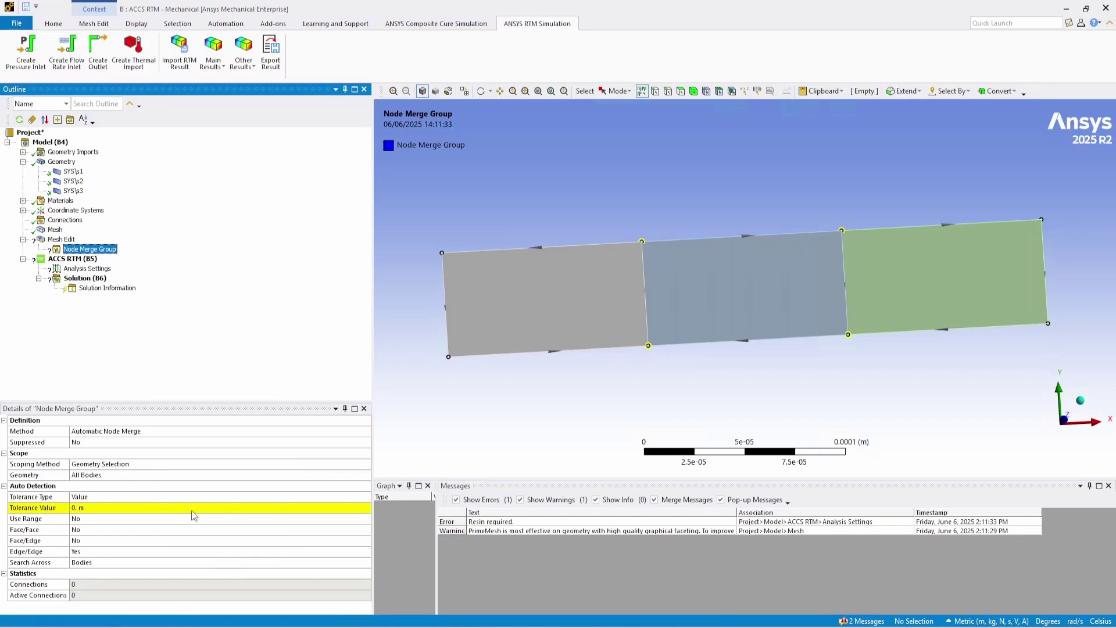
- Set the Node Merge Group's tolerance value to 1e-5 m and generate the node merge
left_click(128, 510)
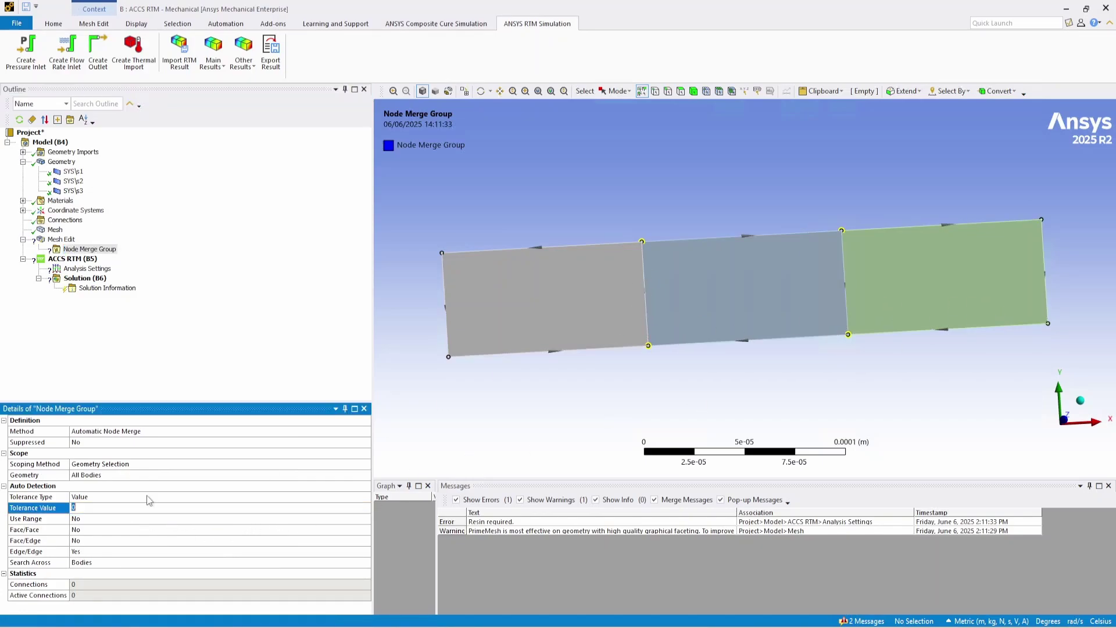
key("Return")
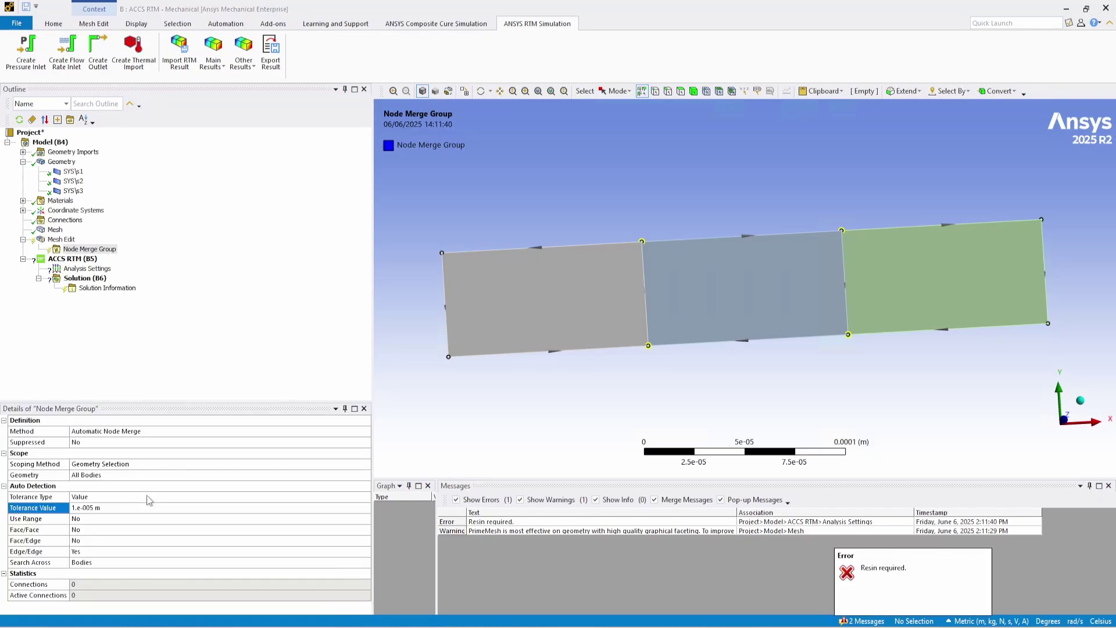
right_click(79, 249)
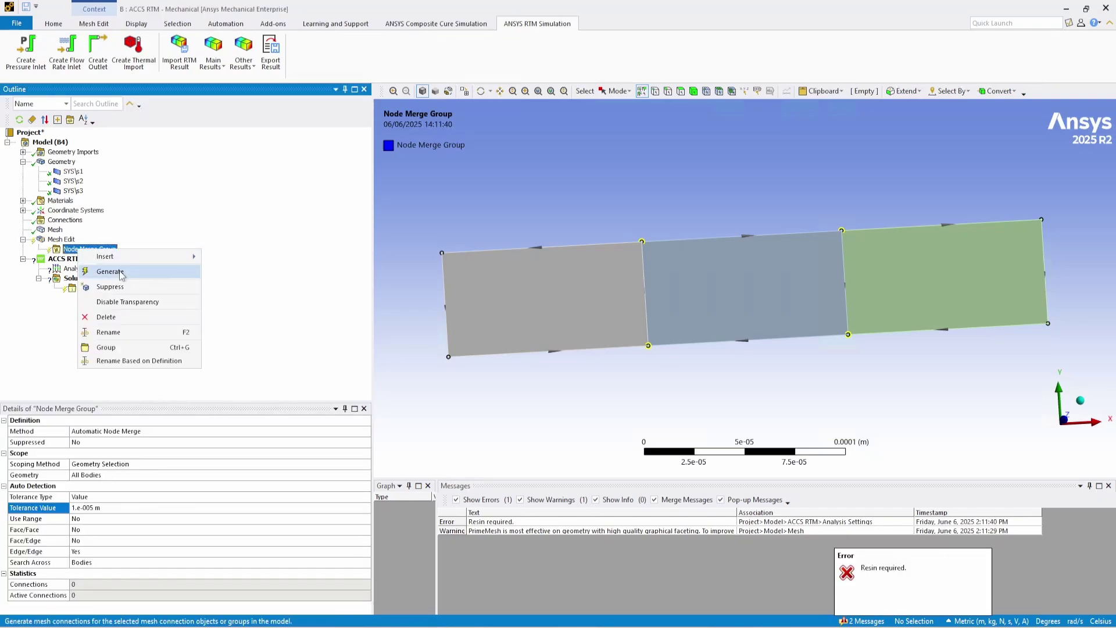
left_click(120, 271)
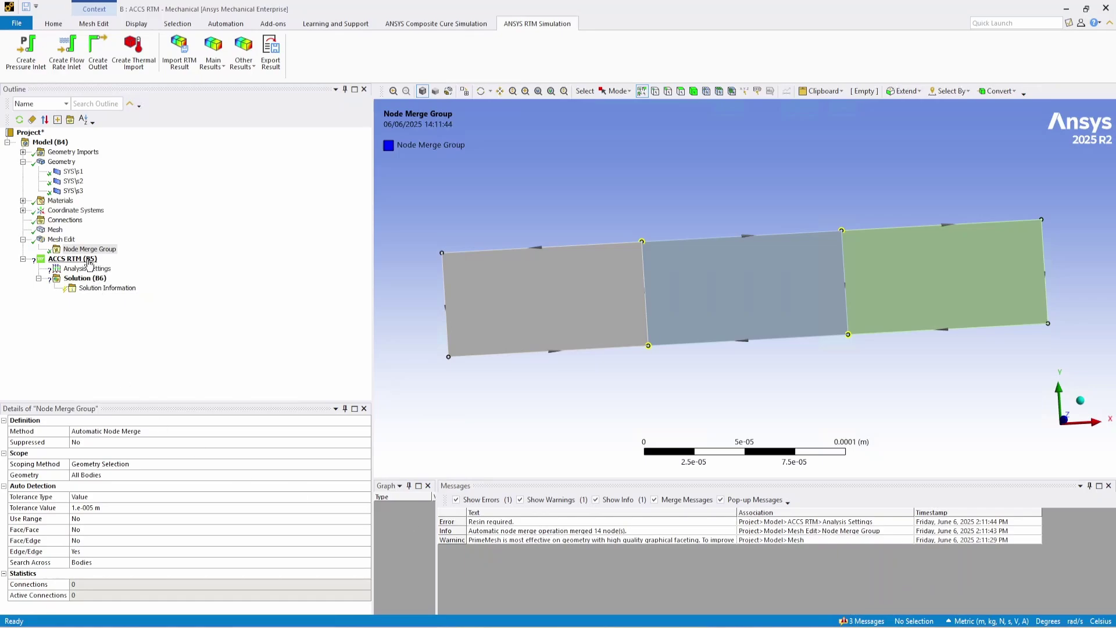
- Add a pressure inlet and an outlet to the RTM analysis, and scope the inlet to the fluid domain's outer end edge
left_click(25, 52)
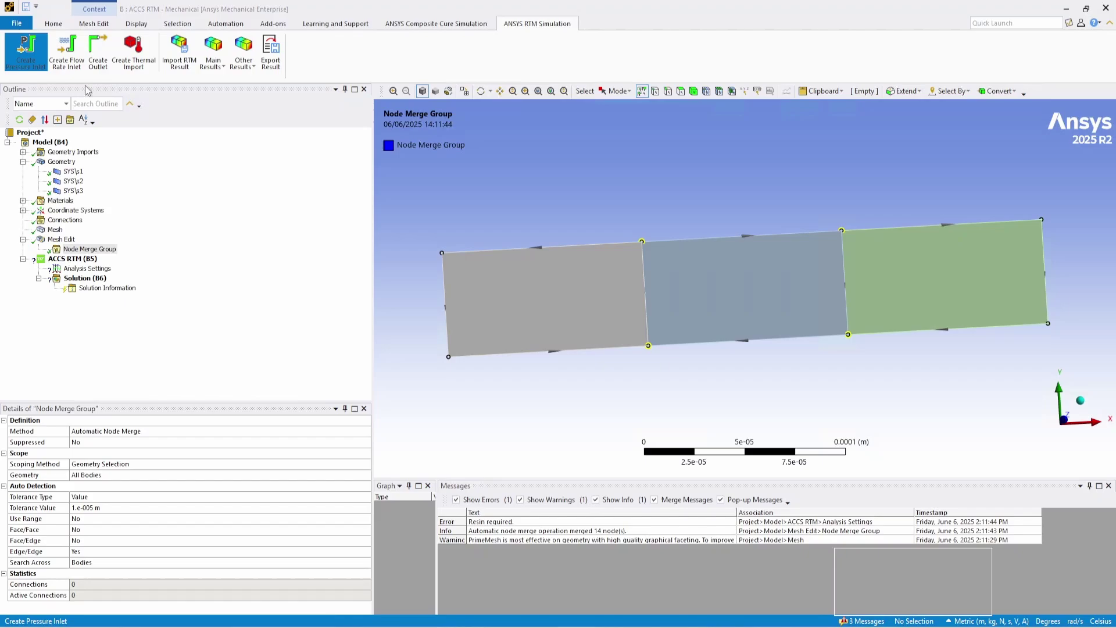
left_click(102, 56)
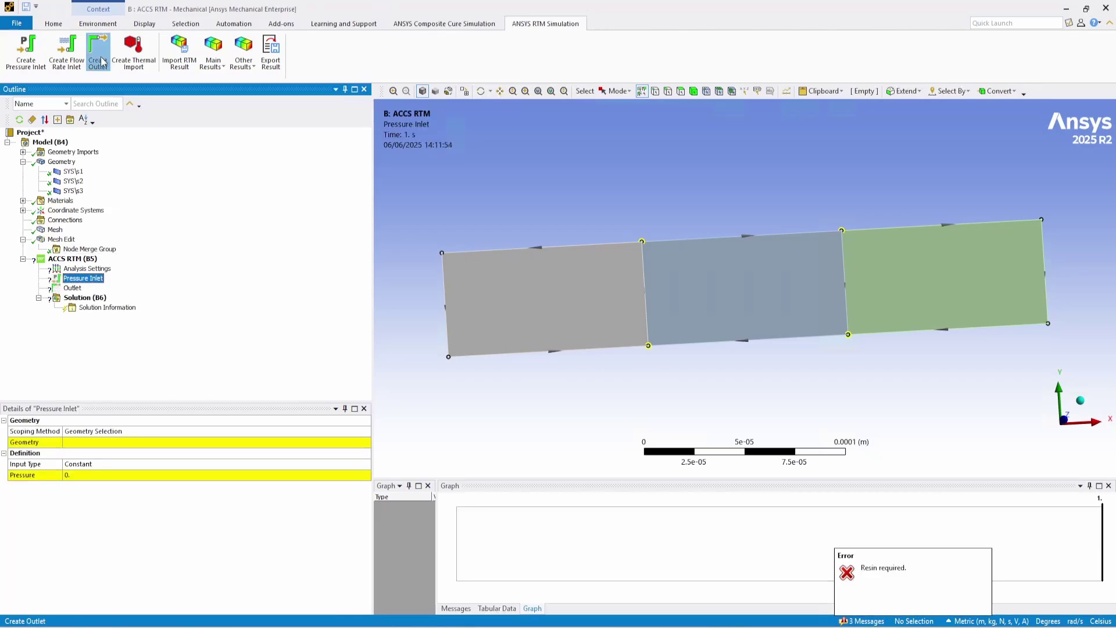
left_click(92, 278)
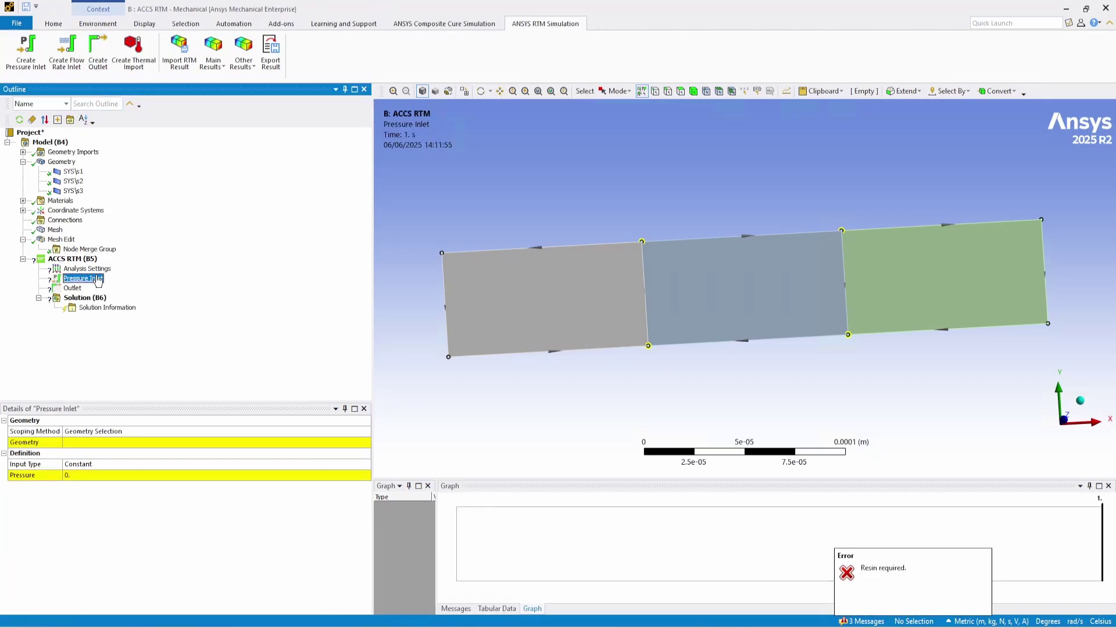
left_click(667, 91)
left_click(446, 300)
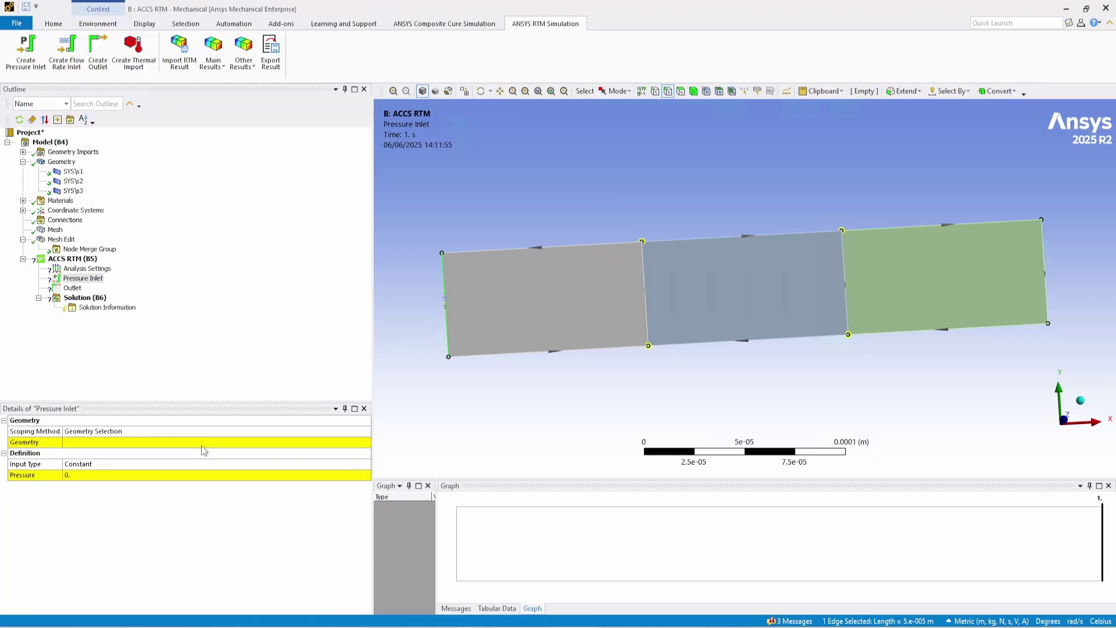
left_click(141, 443)
left_click(79, 442)
left_click(6, 454)
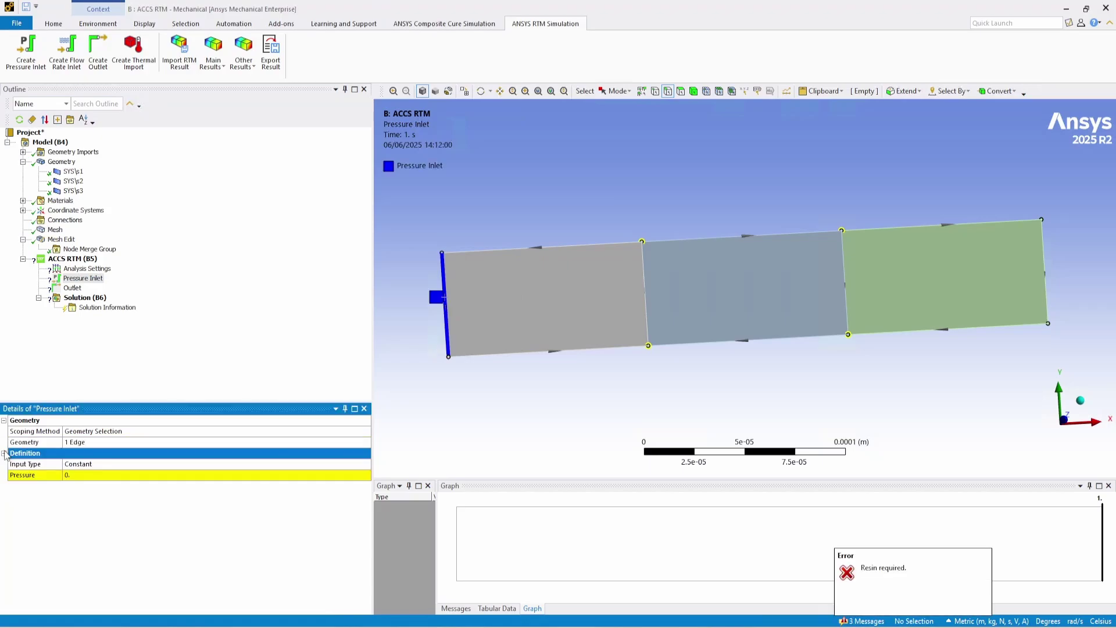
- Set the constant inlet pressure to 6e-2 Pa and check the inlet velocity in the reference figure in Snipping Tool
left_click(85, 476)
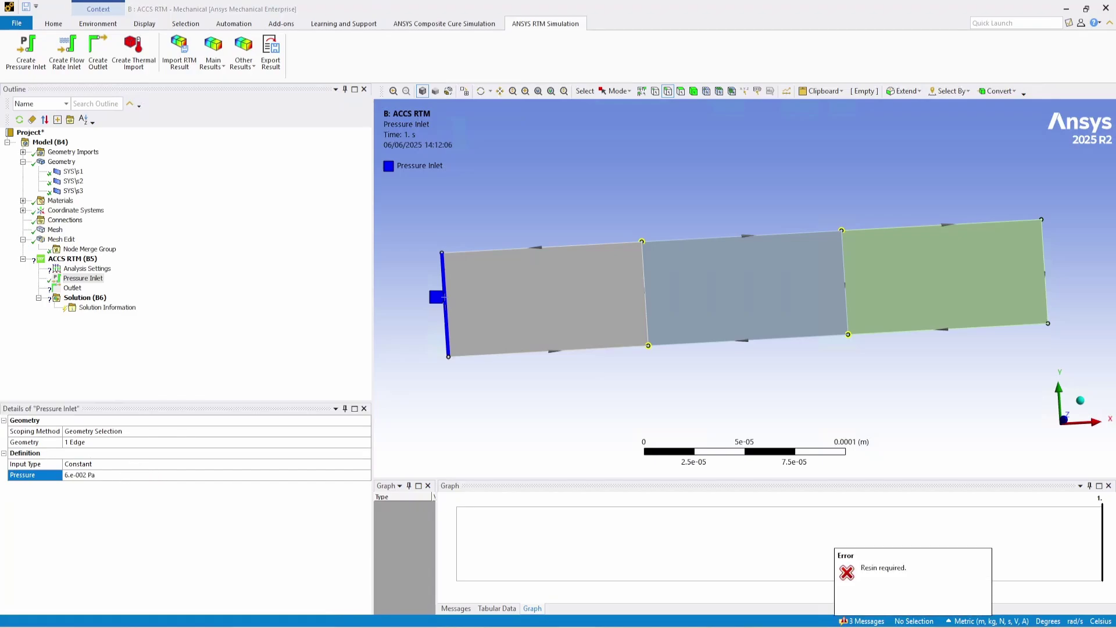
key("alt+Tab")
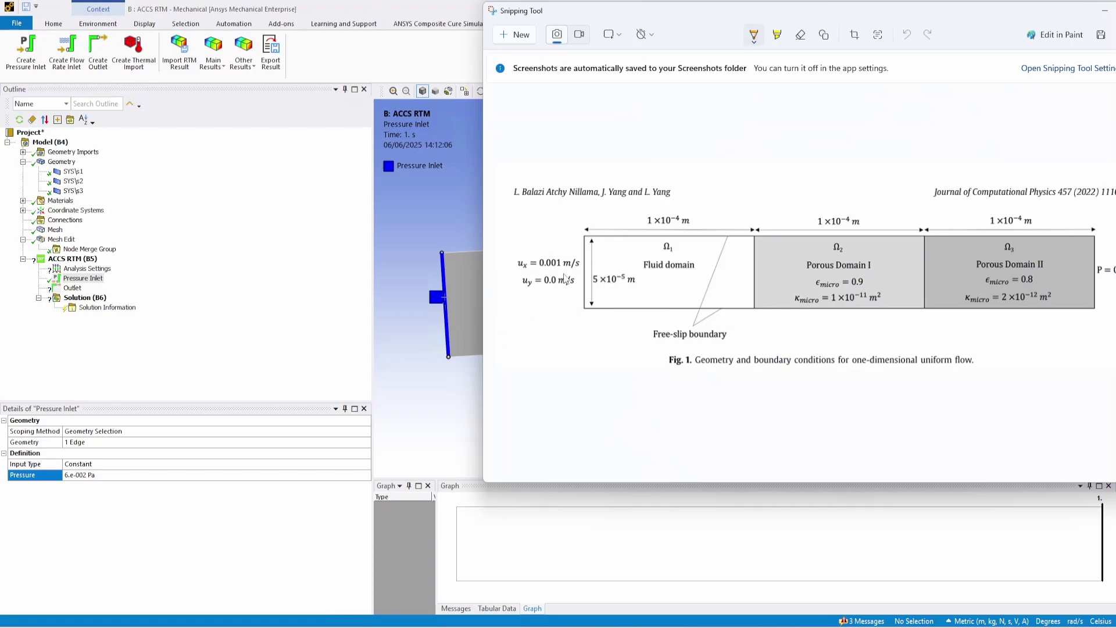
left_click(318, 268)
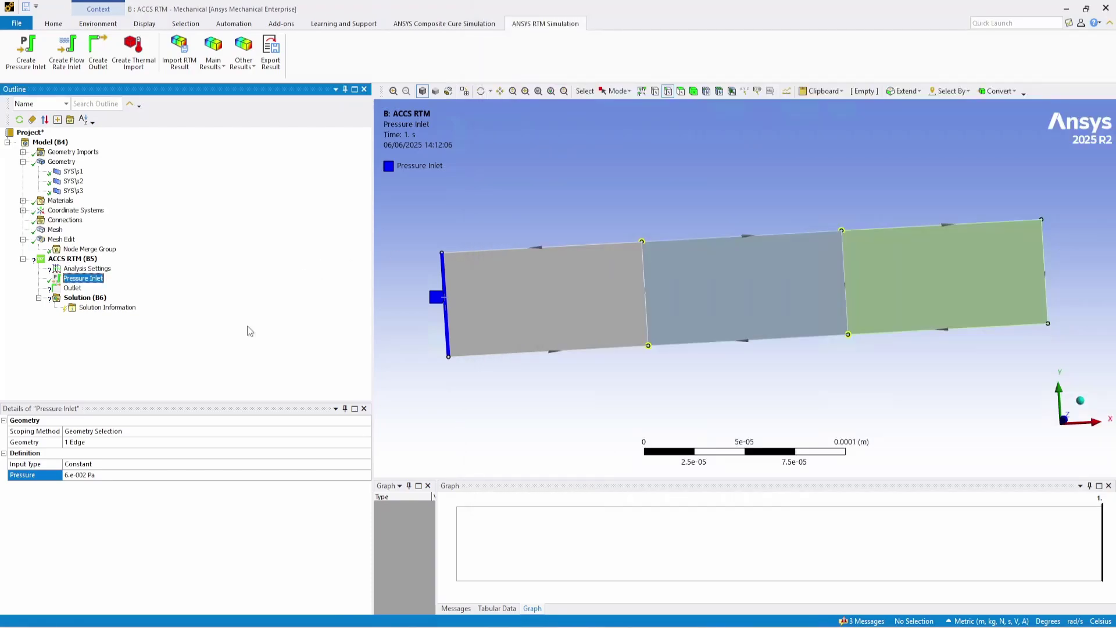
- Scope the outlet to the outer end edge of the Porous Domain II body, opposite the inlet
left_click(73, 288)
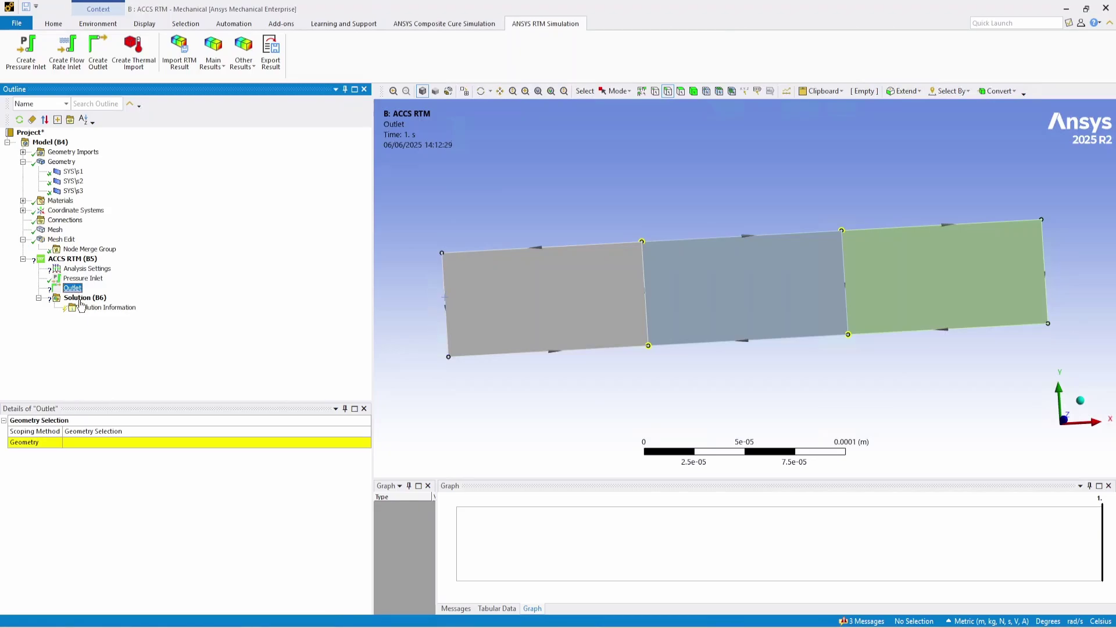
left_click(1047, 268)
left_click(108, 447)
left_click(78, 442)
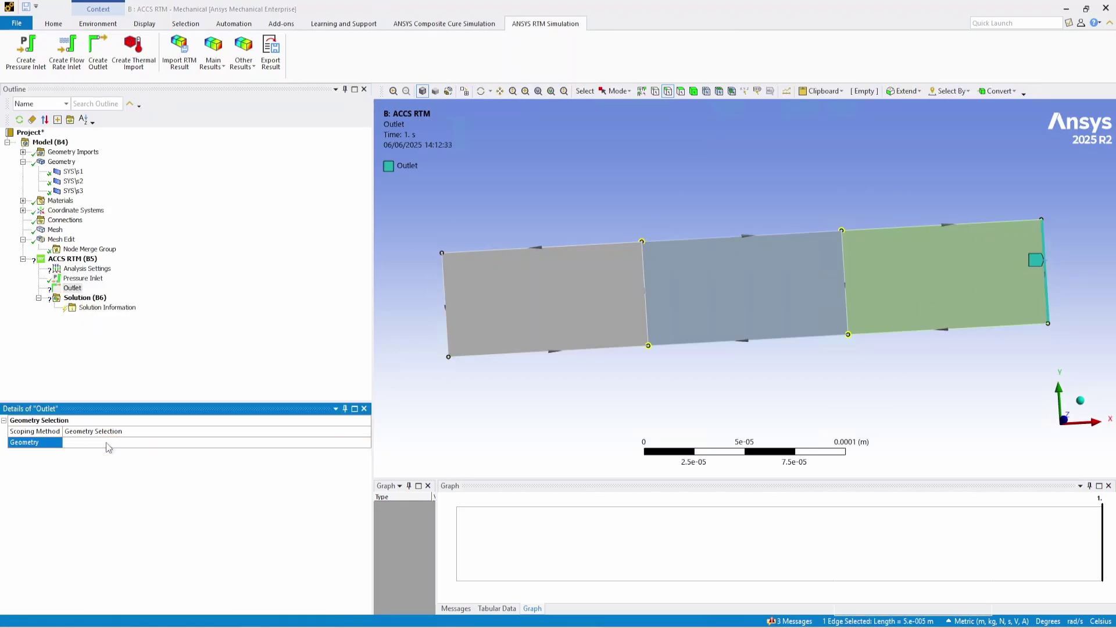
- Assign the resin material in the analysis settings and set the number of cores used by the solver to 0
left_click(98, 269)
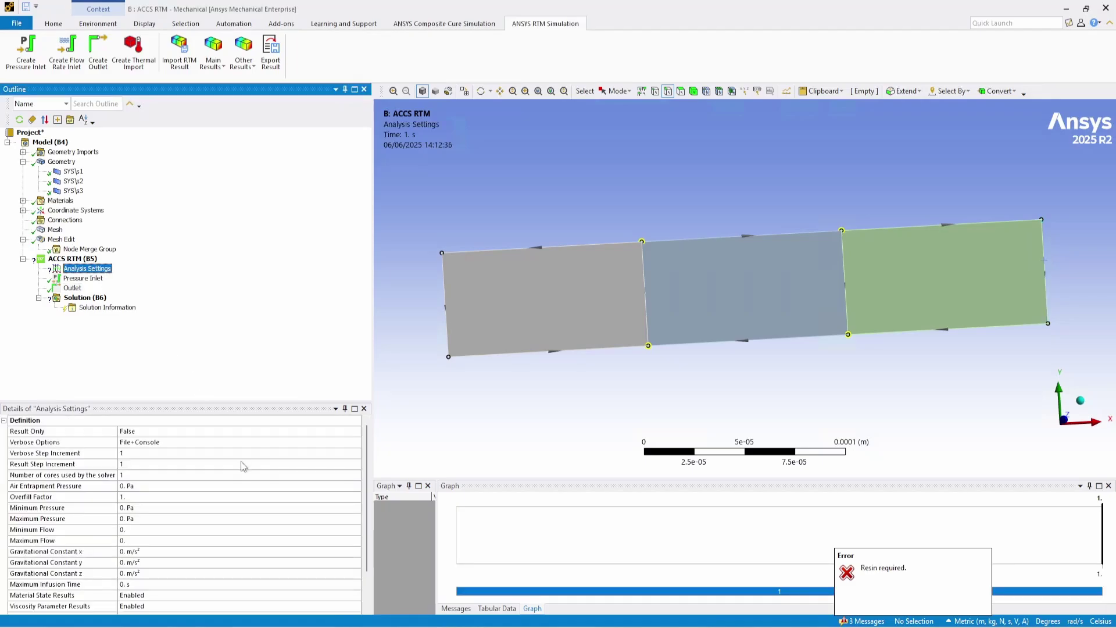
scroll(247, 475, "down", 3)
left_click(346, 584)
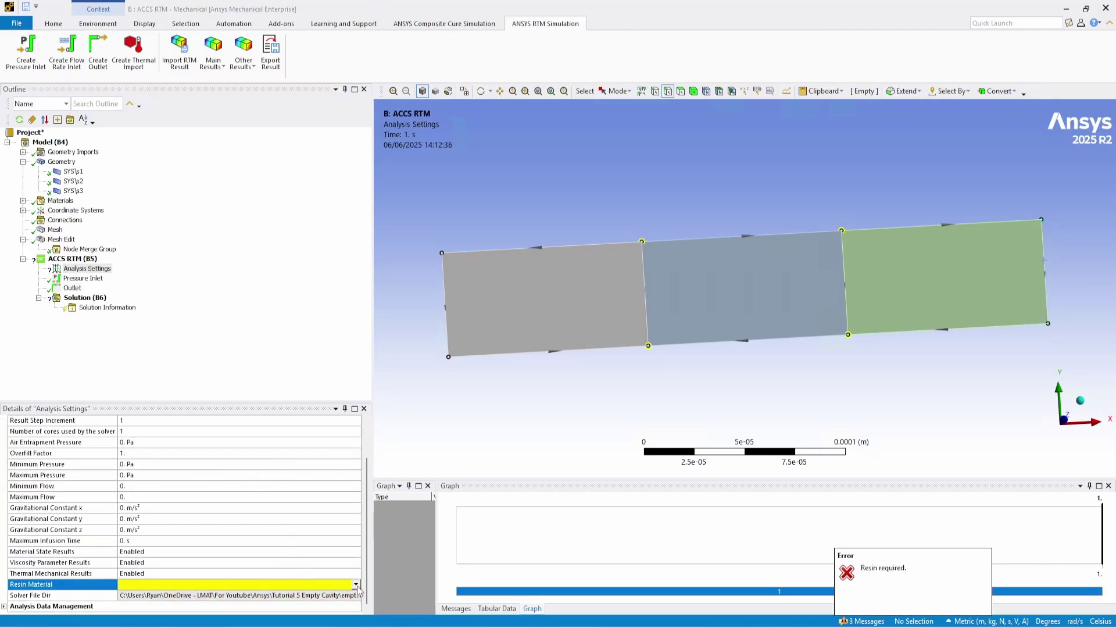
left_click(253, 594)
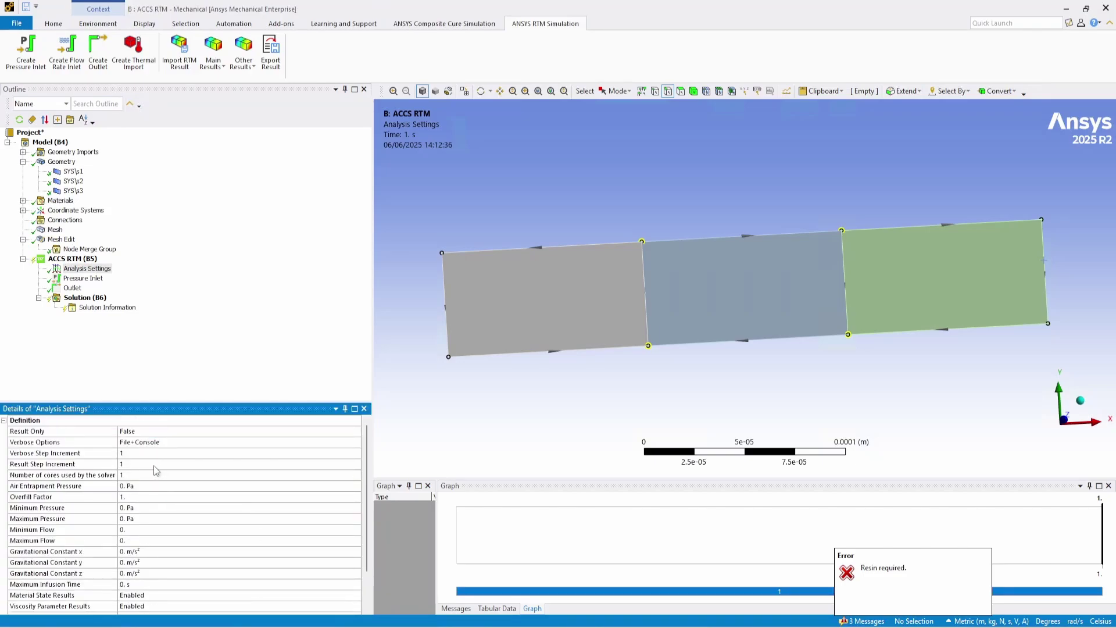
left_click(126, 475)
type("0")
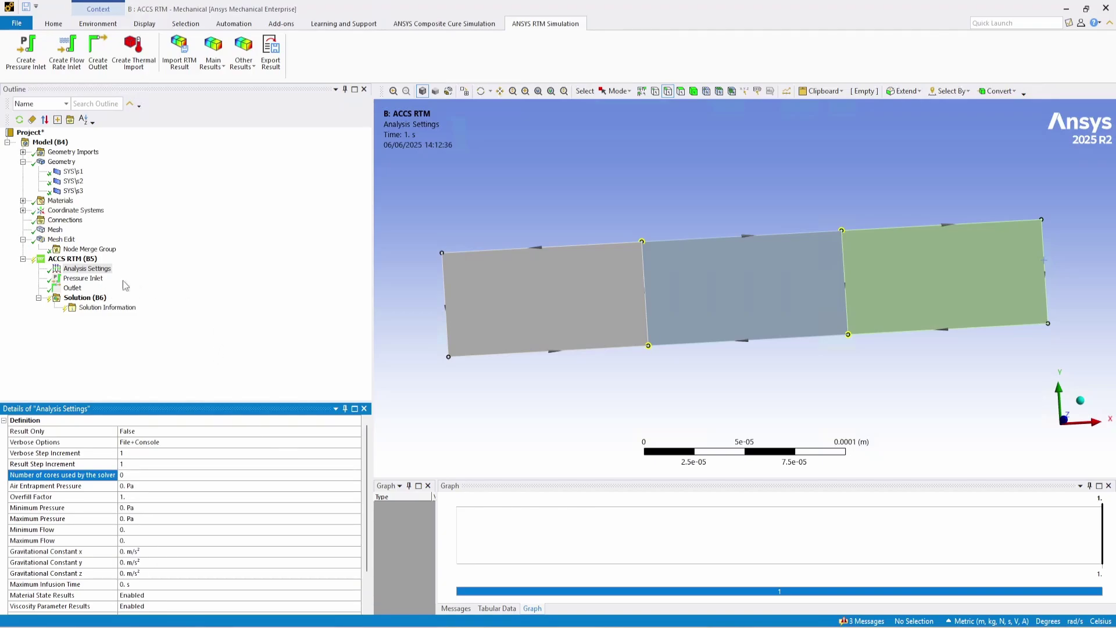
- Add Fill, Pressure and X Velocity results to the solution
left_click(224, 67)
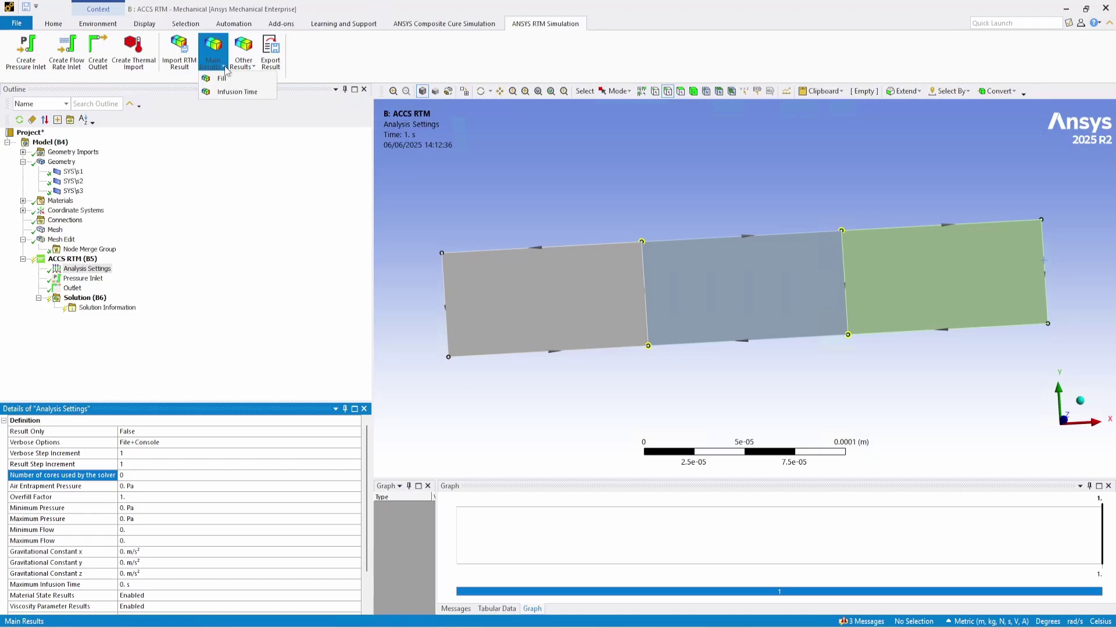
left_click(221, 80)
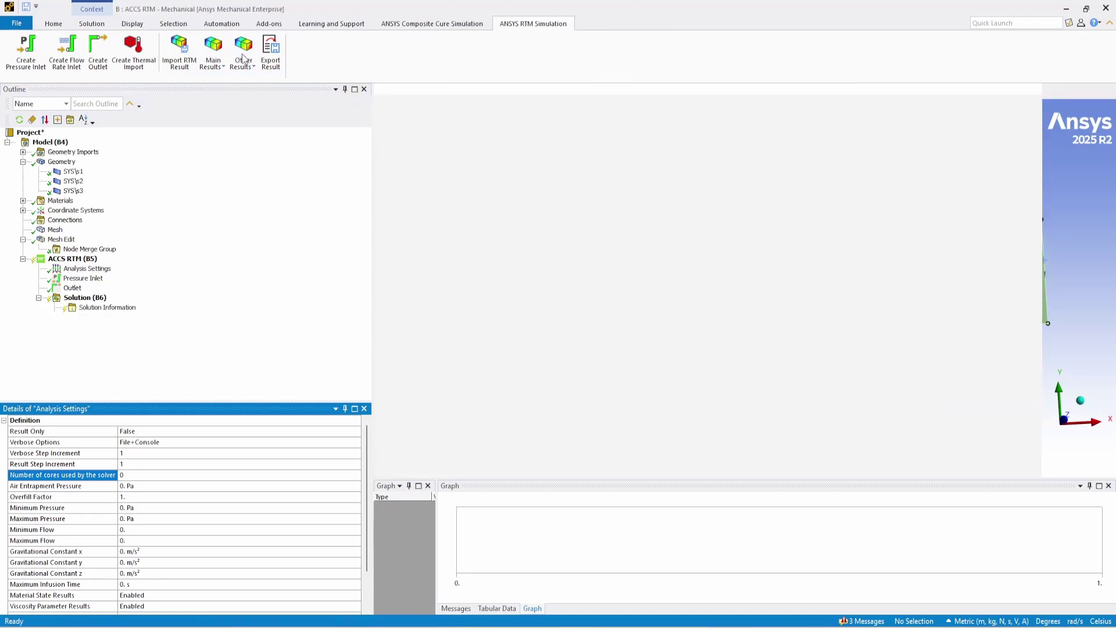
left_click(244, 60)
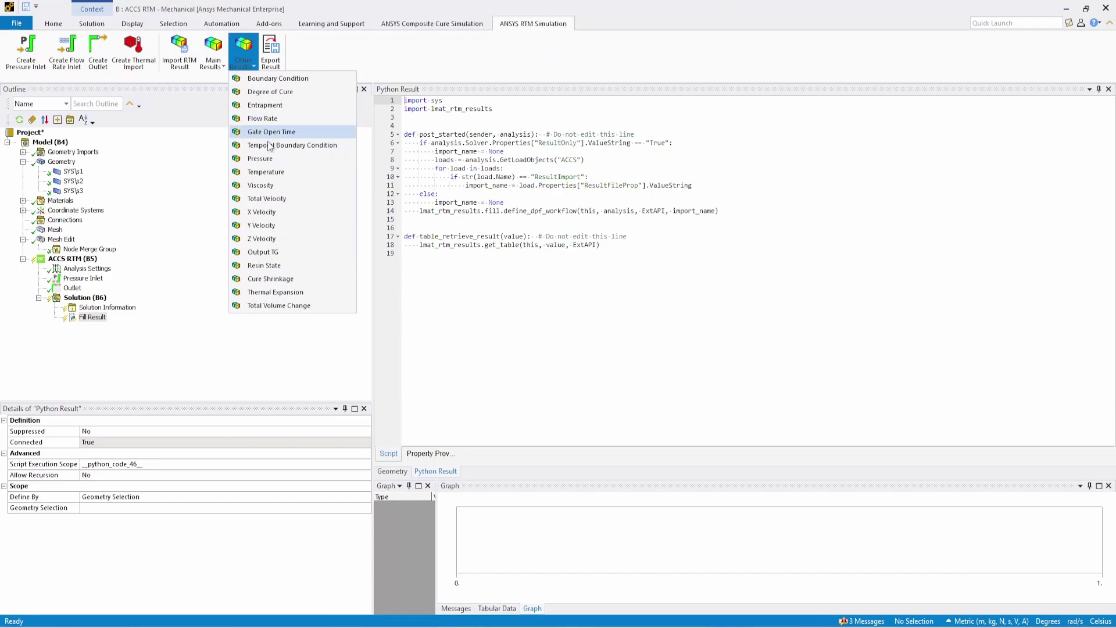
left_click(268, 170)
left_click(243, 60)
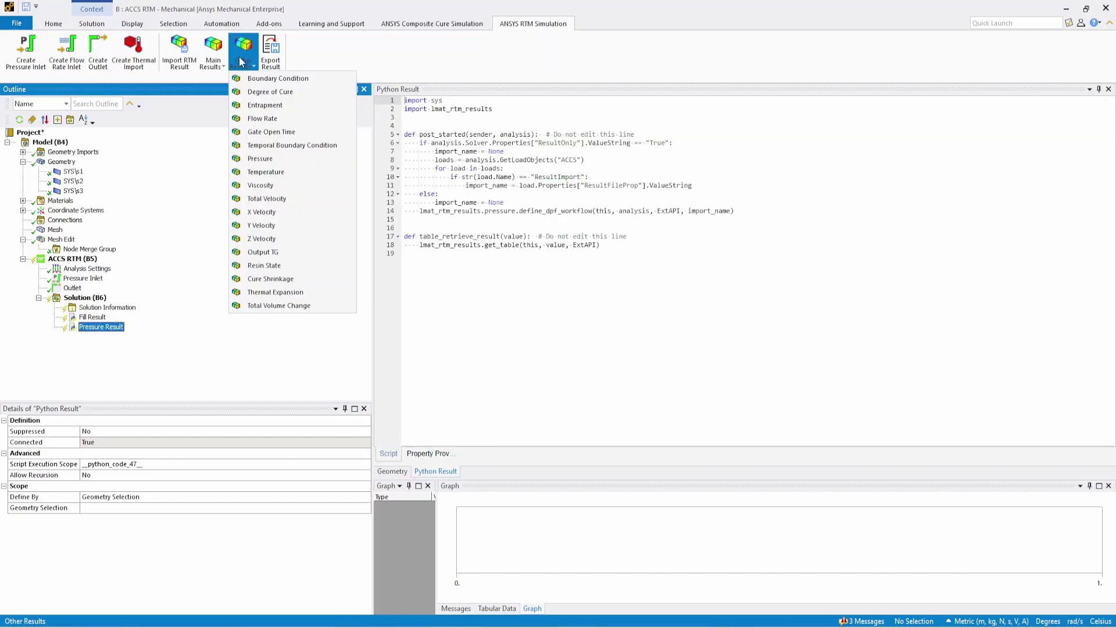
left_click(243, 221)
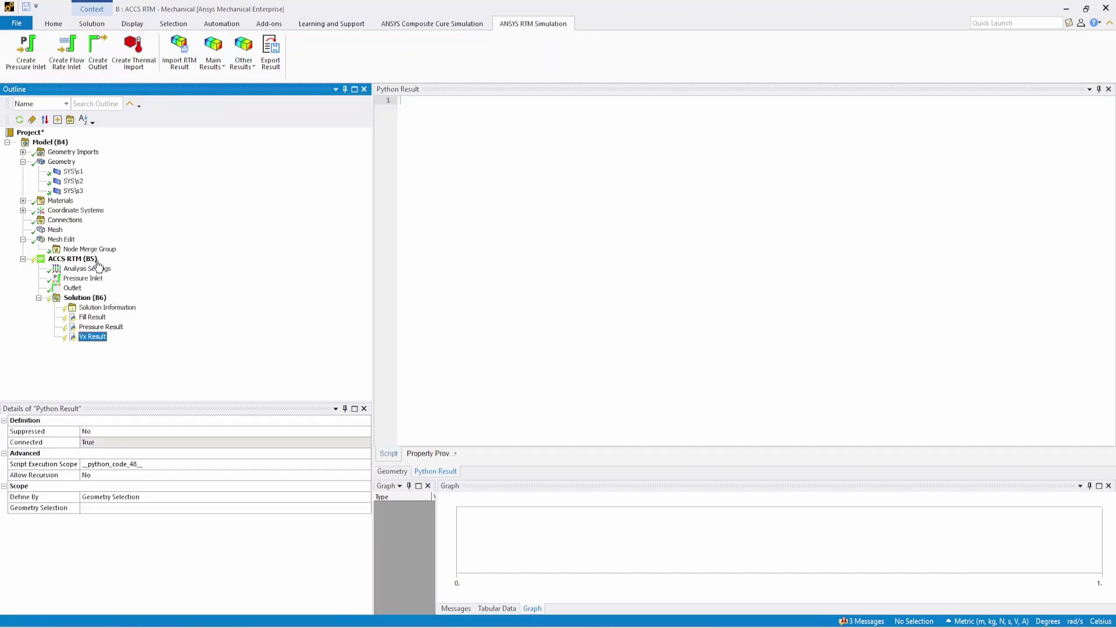
- Solve the ACCS RTM analysis
left_click(86, 260)
right_click(86, 260)
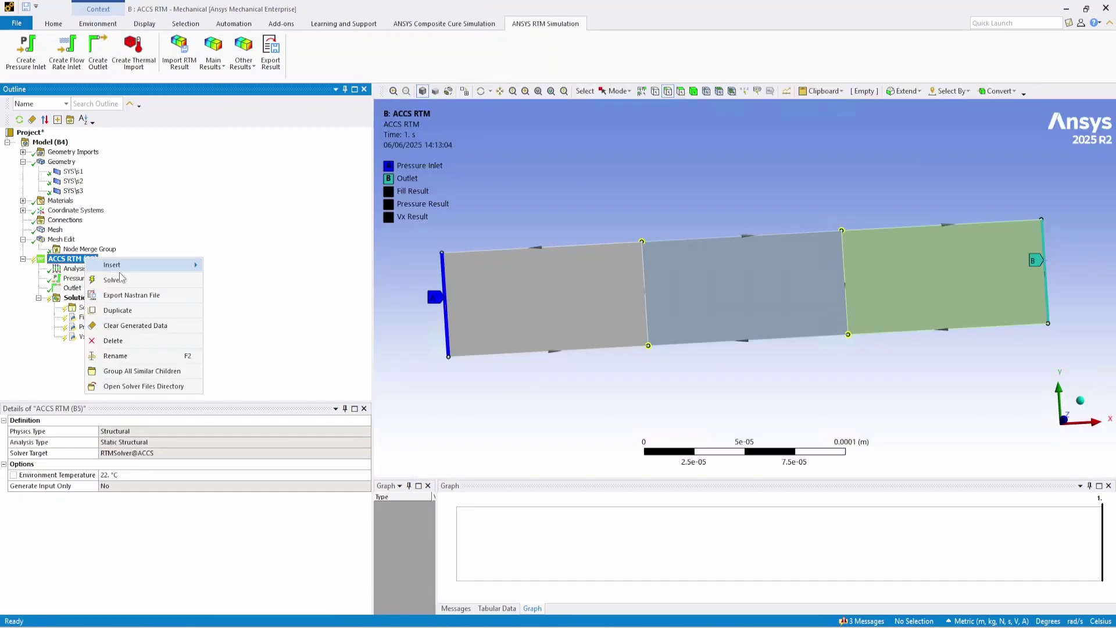
left_click(108, 278)
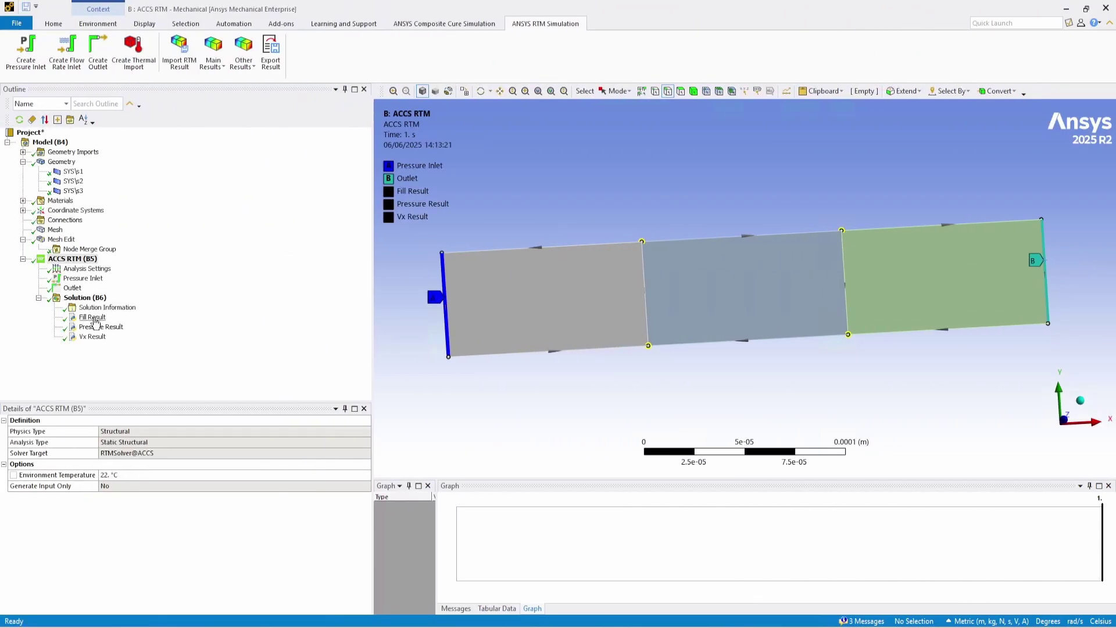
- Display the Fill result and play its animation to examine how the flow front advances through the domains
left_click(93, 317)
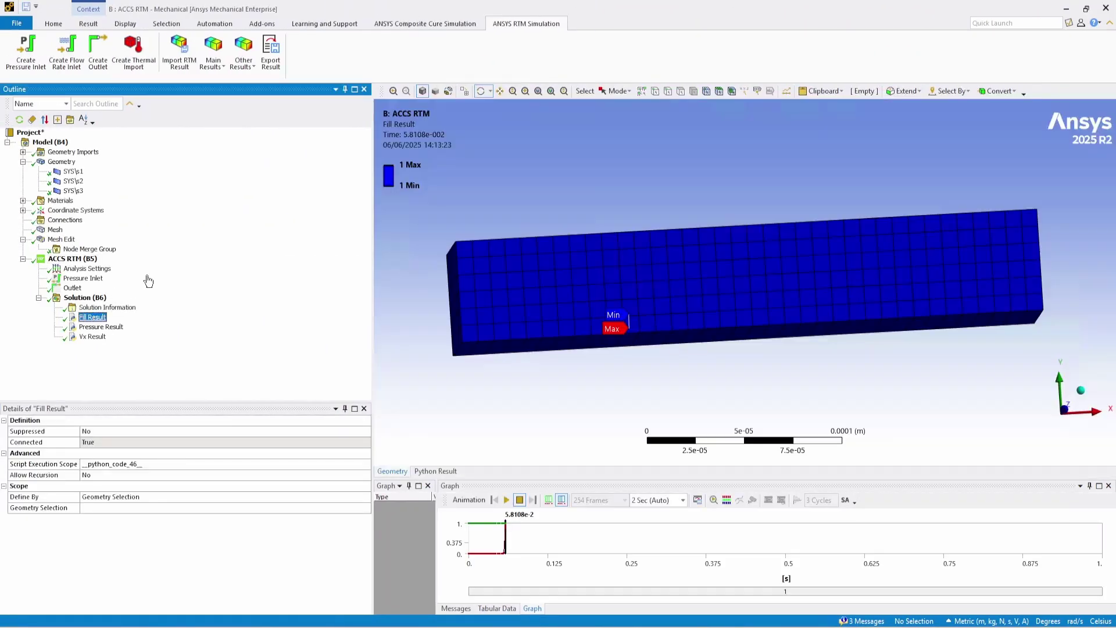
left_click(507, 500)
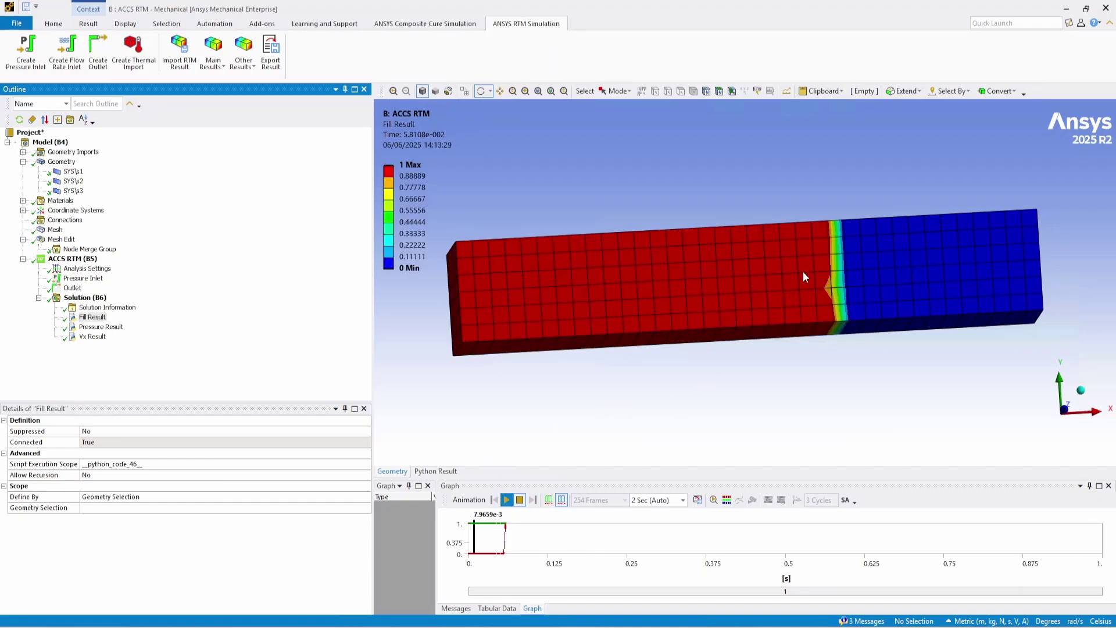
left_click(520, 500)
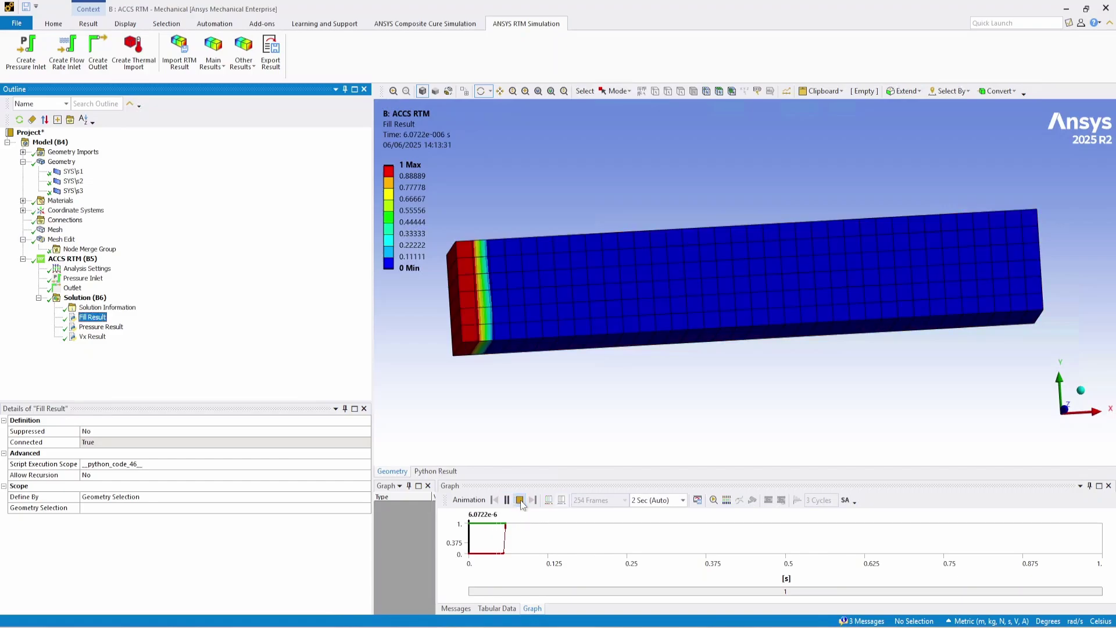
- Compare the Vx result with the inlet velocity in the reference figure, and examine the Pressure result along the three domains
left_click(100, 337)
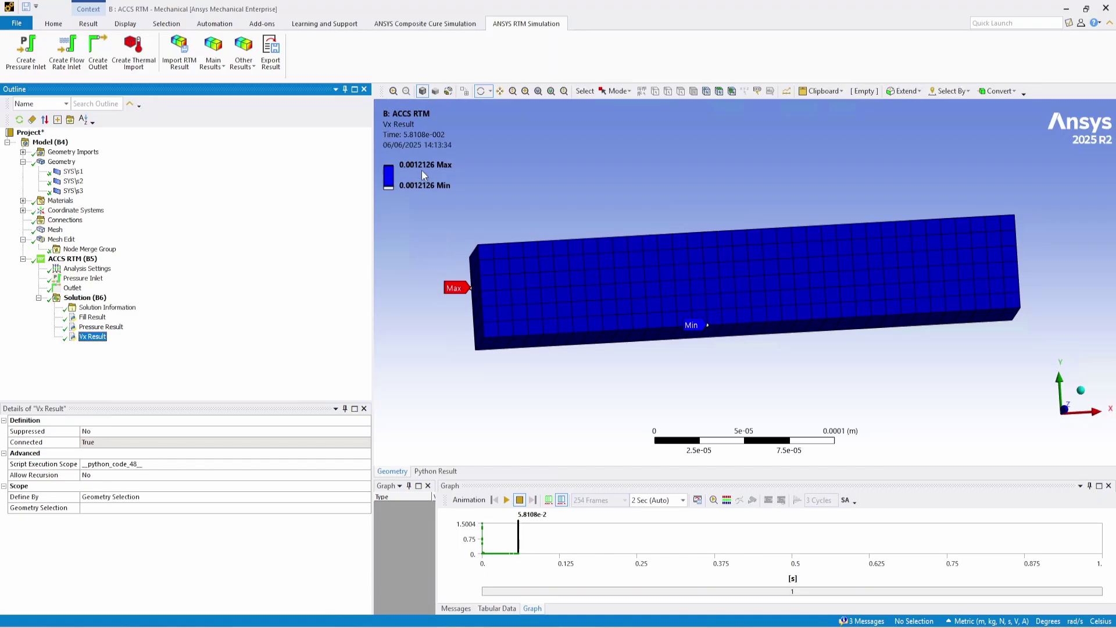
key("alt+Tab")
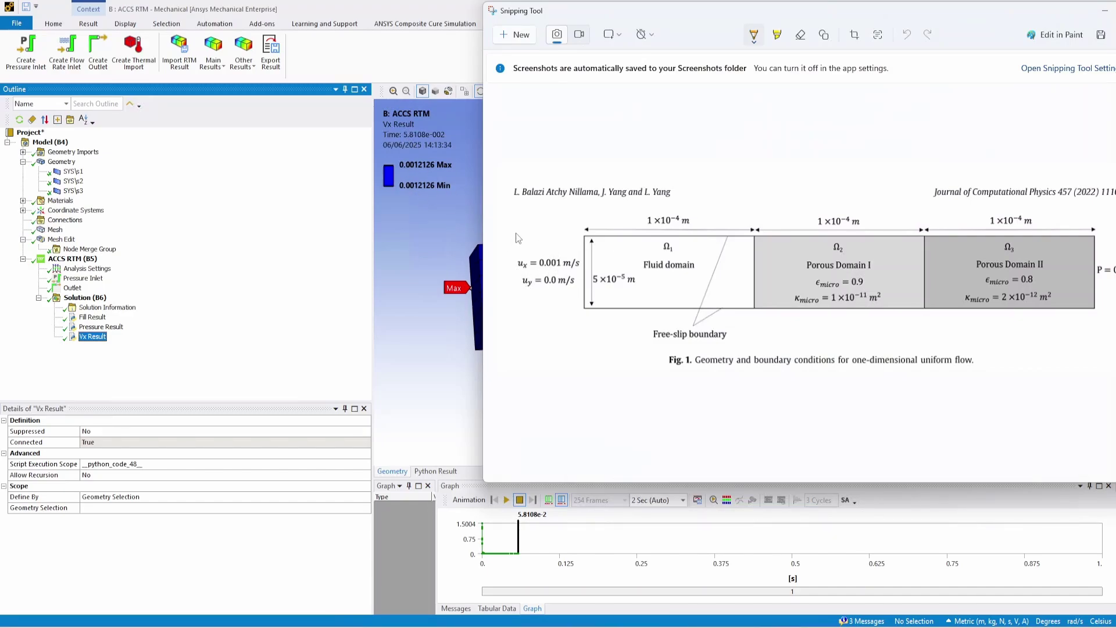
left_click(109, 327)
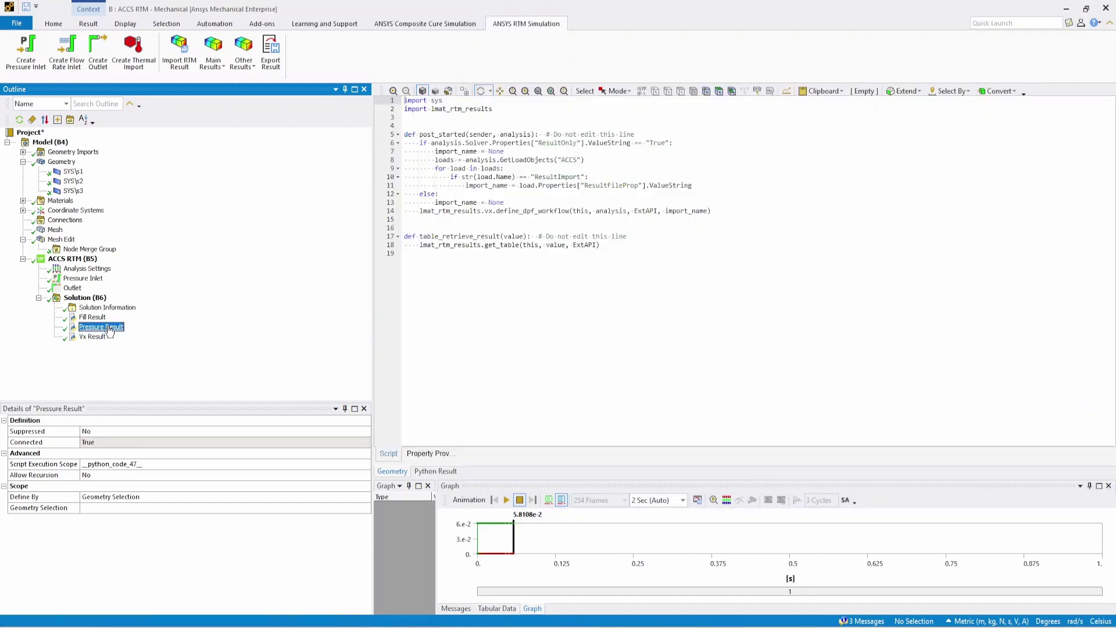
left_click_drag(547, 269, 675, 318)
scroll(674, 264, "up", 3)
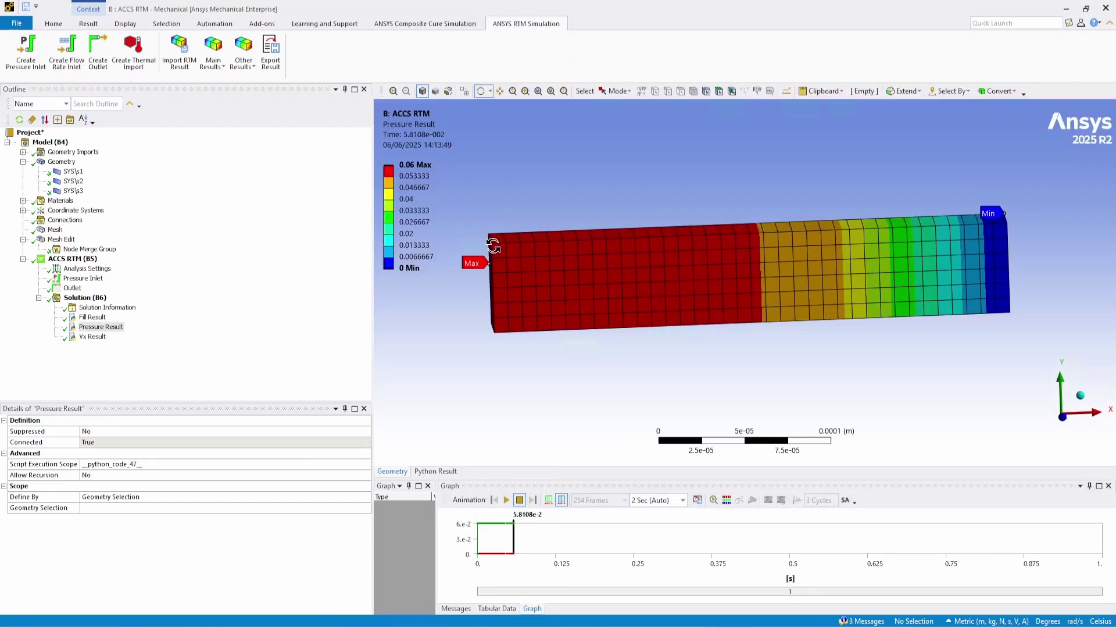